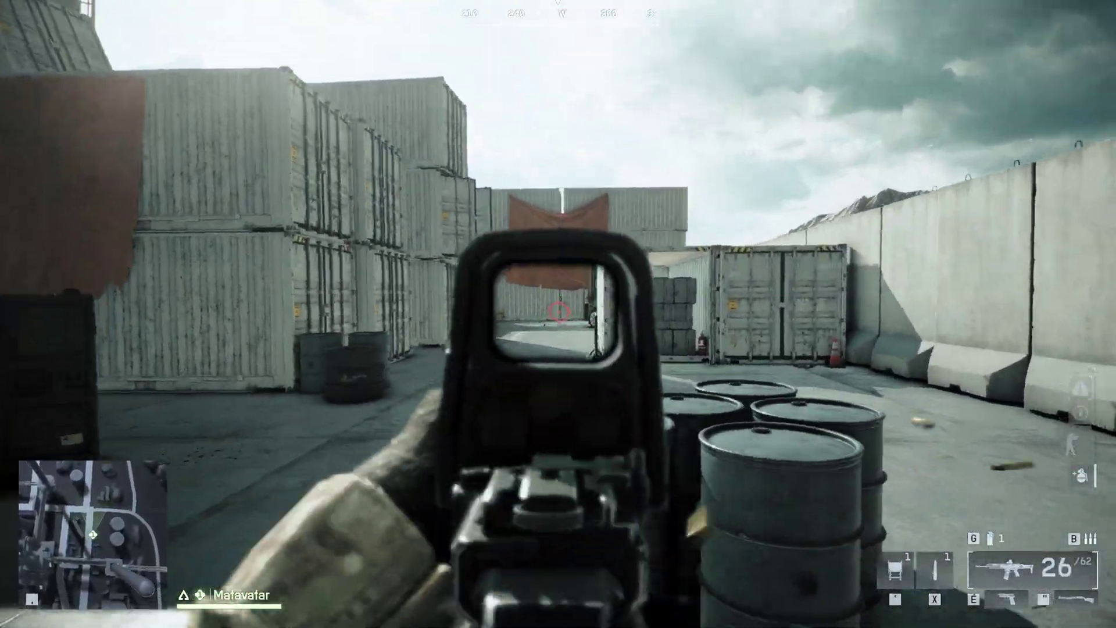
pyautogui.click(558, 312)
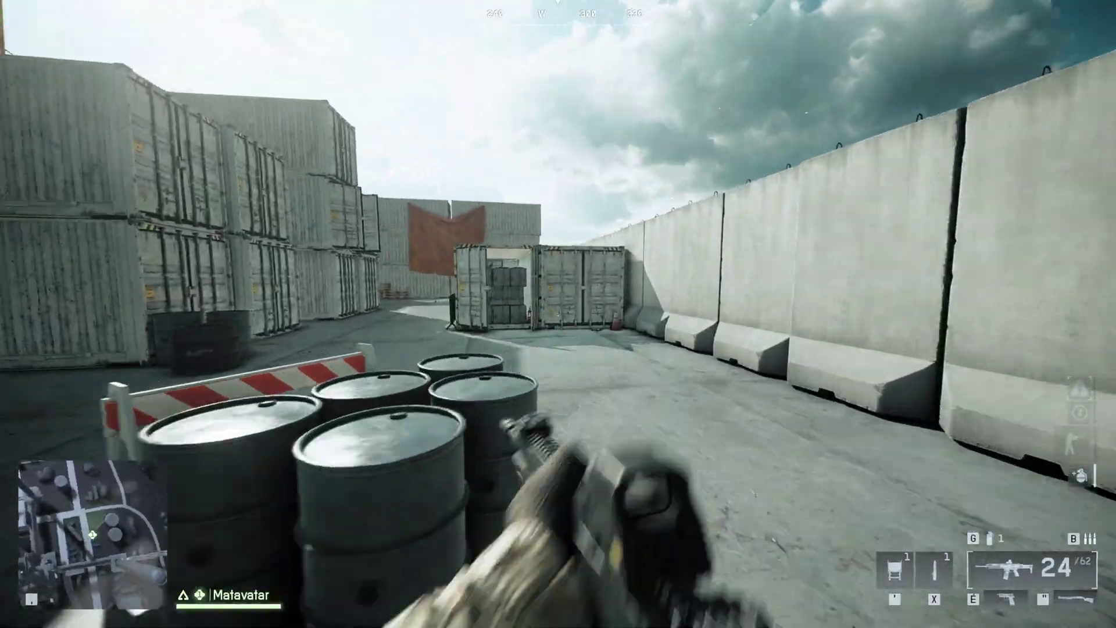
pyautogui.press('w')
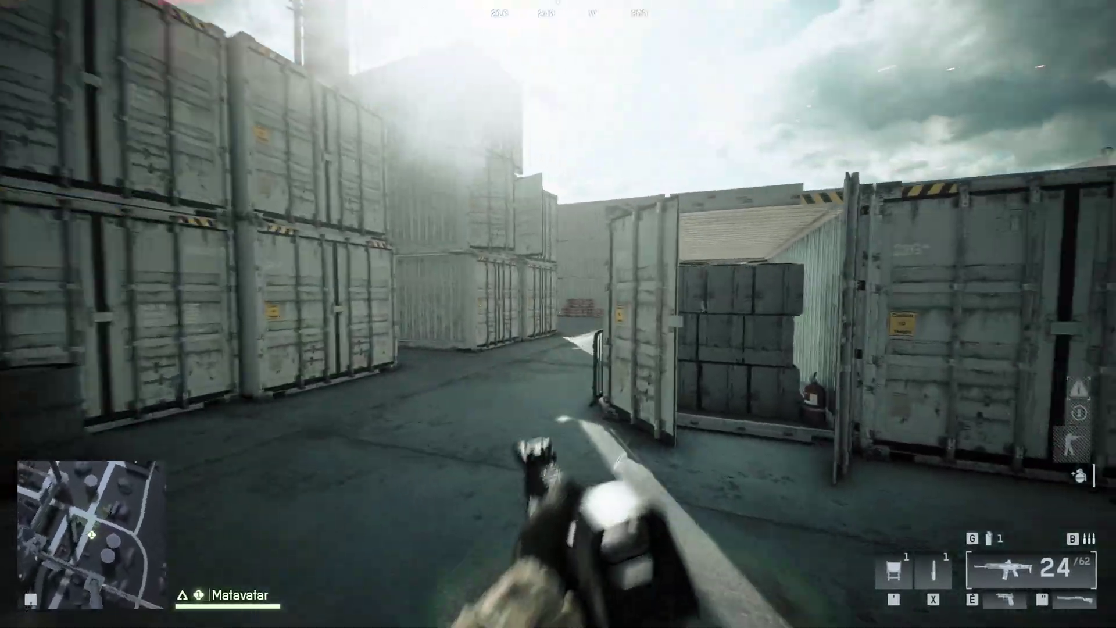
pyautogui.press('w')
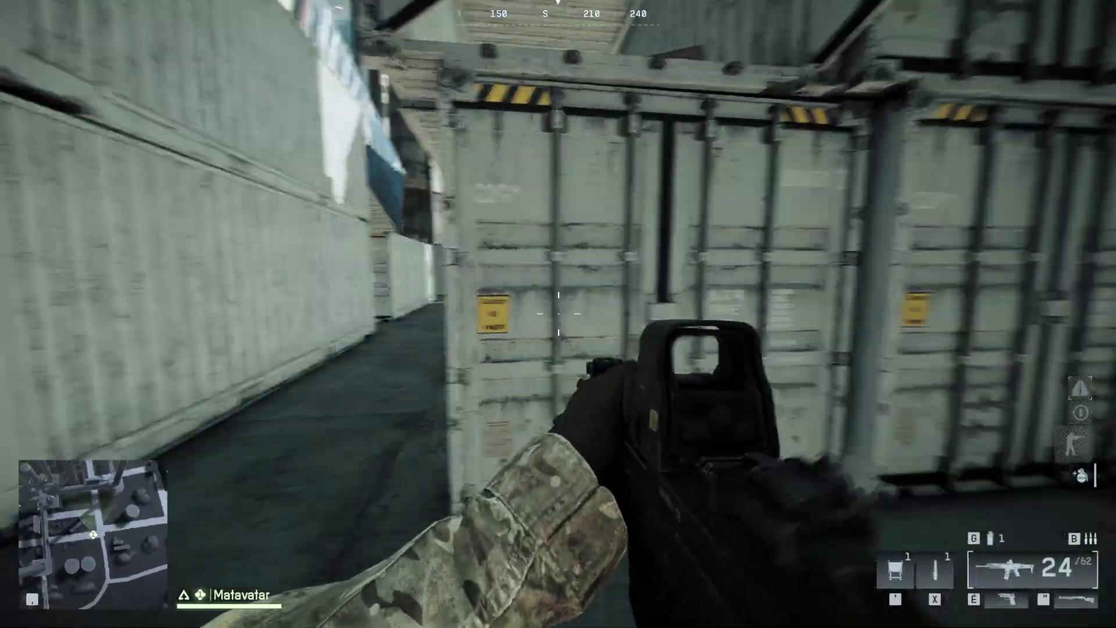
pyautogui.press('w')
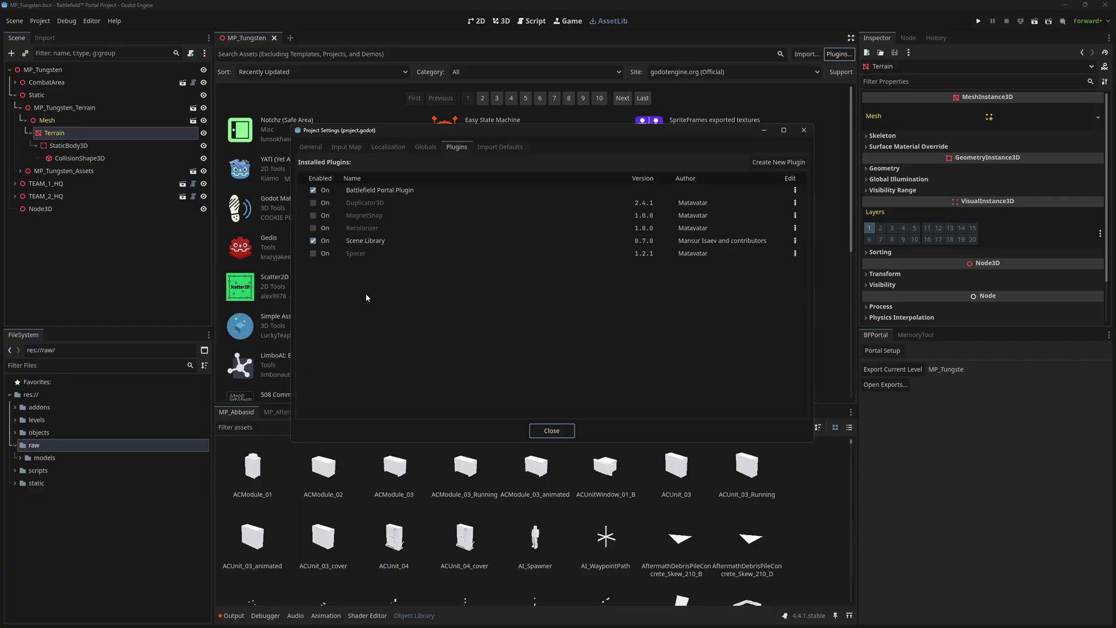
# - Turn on the Spacer, Recolorizer, MagnetSnap and Duplicator3D plugins in the project settings
pyautogui.click(313, 251)
pyautogui.click(313, 227)
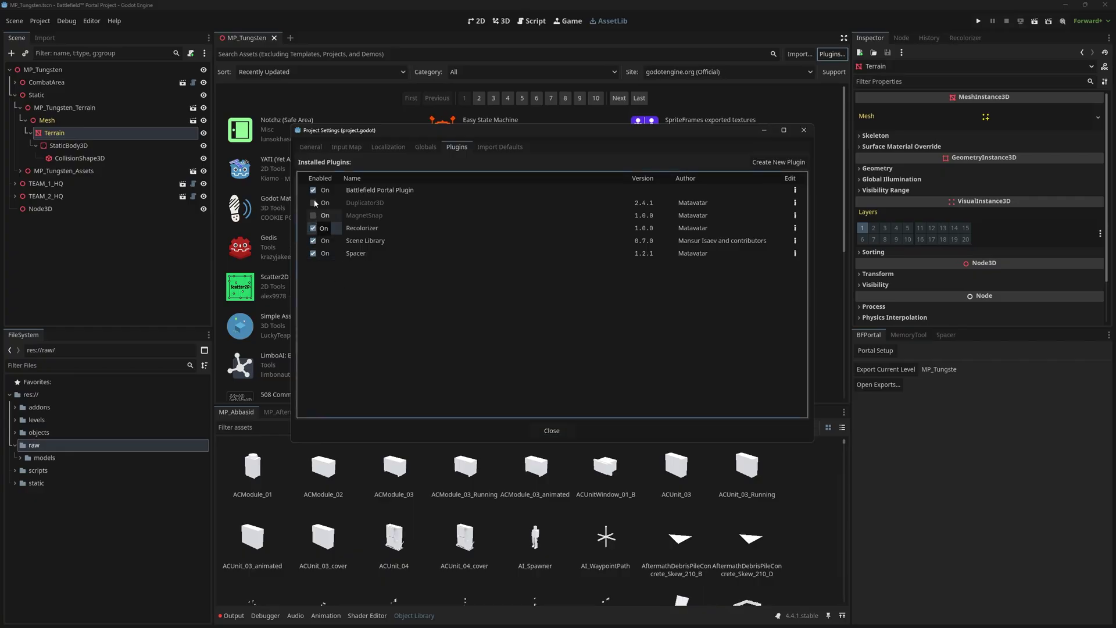
pyautogui.click(313, 215)
pyautogui.click(313, 202)
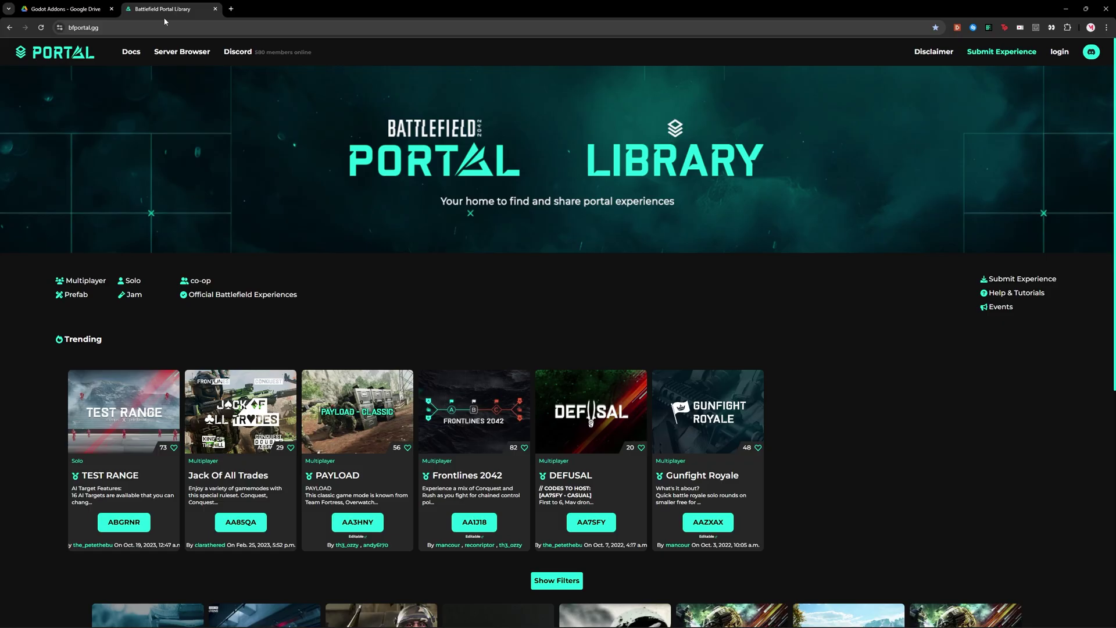
pyautogui.click(129, 28)
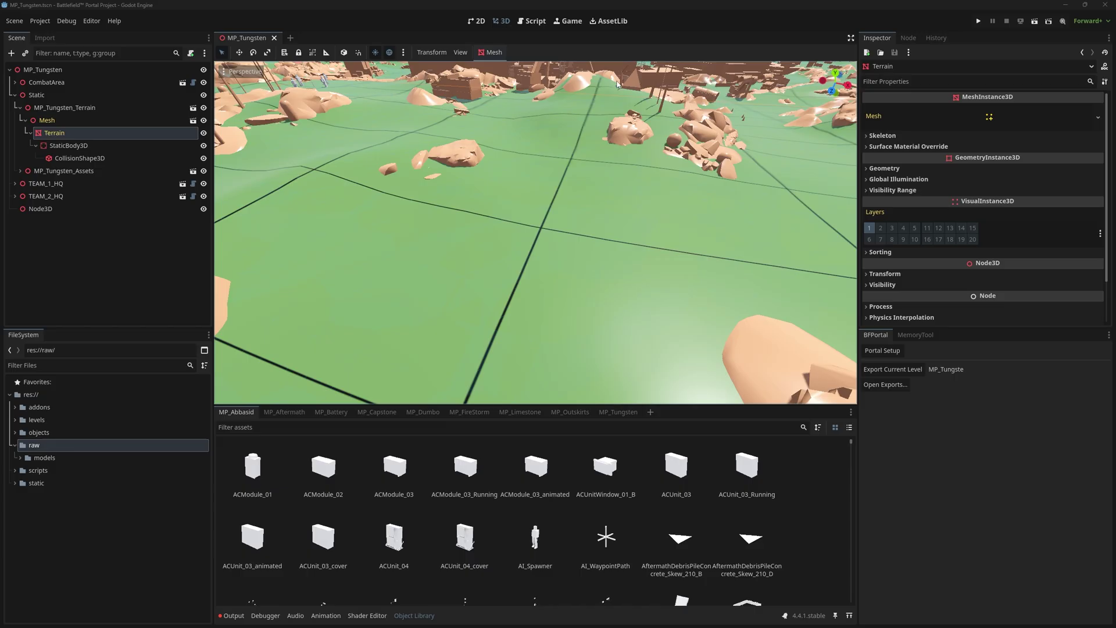
# - Open the project's plugin list from the asset library and enable Spacer, Recolorizer, MagnetSnap and Duplicator3D
pyautogui.click(609, 22)
pyautogui.click(835, 55)
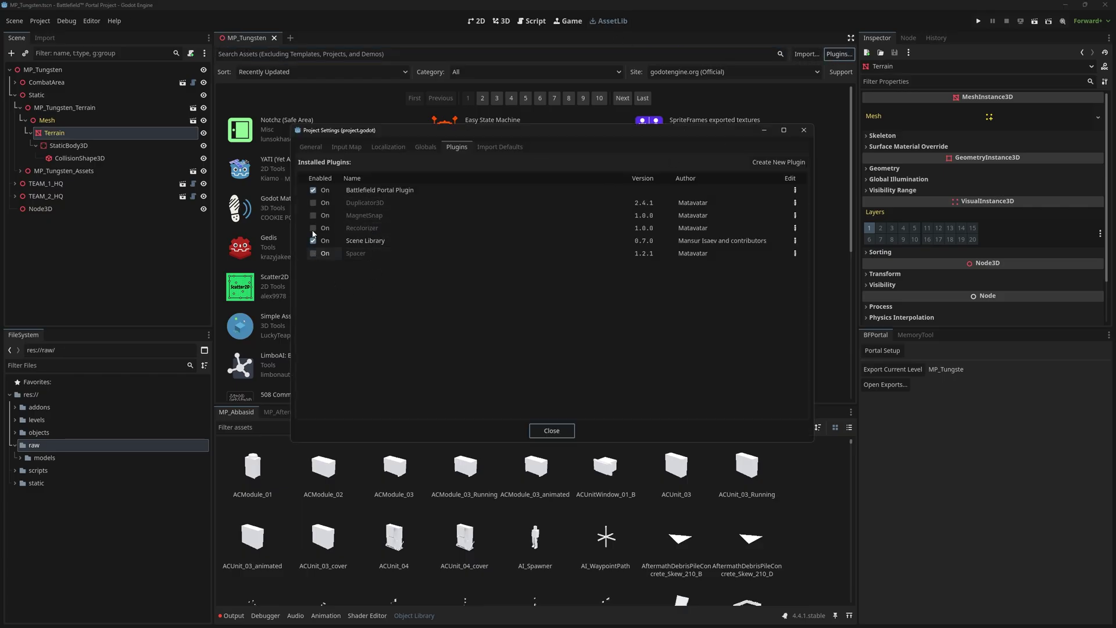
pyautogui.click(313, 253)
pyautogui.click(313, 228)
pyautogui.click(313, 215)
pyautogui.click(313, 202)
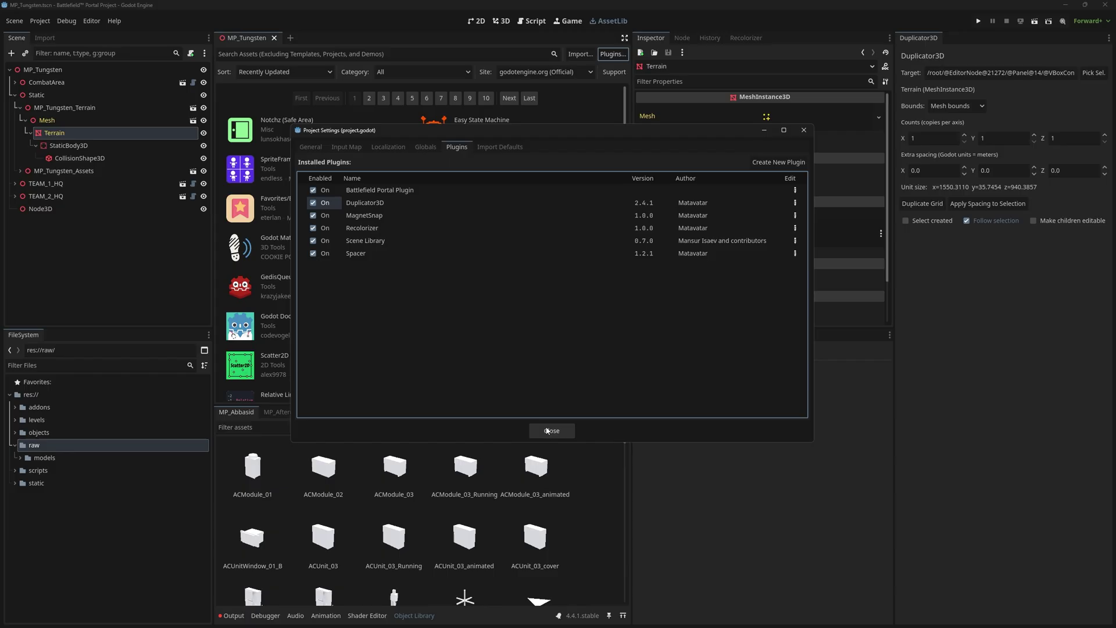
pyautogui.click(553, 430)
# - Rearrange the plugin docks so that Duplicator3D sits in the same dock group as the Inspector and Recolorizer
pyautogui.moveTo(812, 44); pyautogui.dragTo(789, 41)
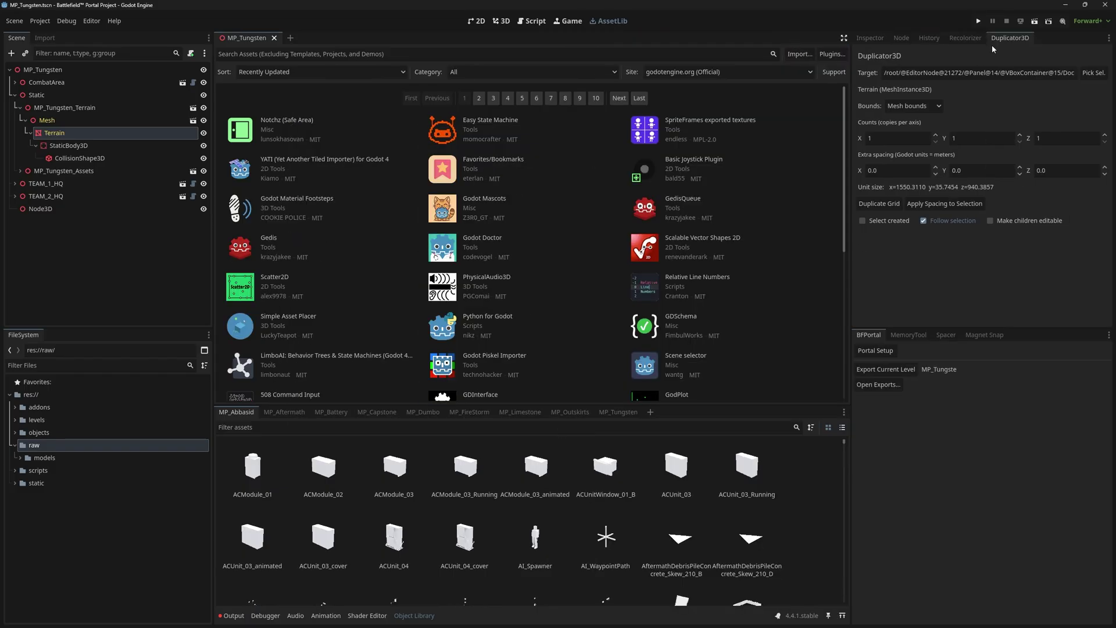
pyautogui.moveTo(965, 38); pyautogui.dragTo(756, 32)
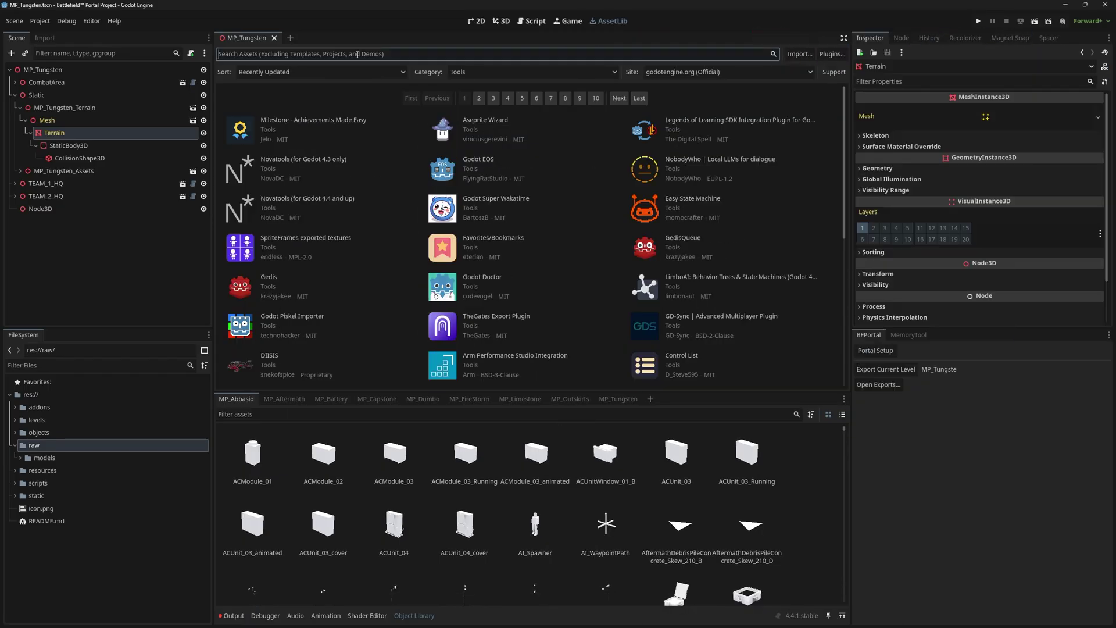
# - Search the asset library for "align" and download and install the Alignment Tool add-on
pyautogui.write('align')
pyautogui.click(282, 106)
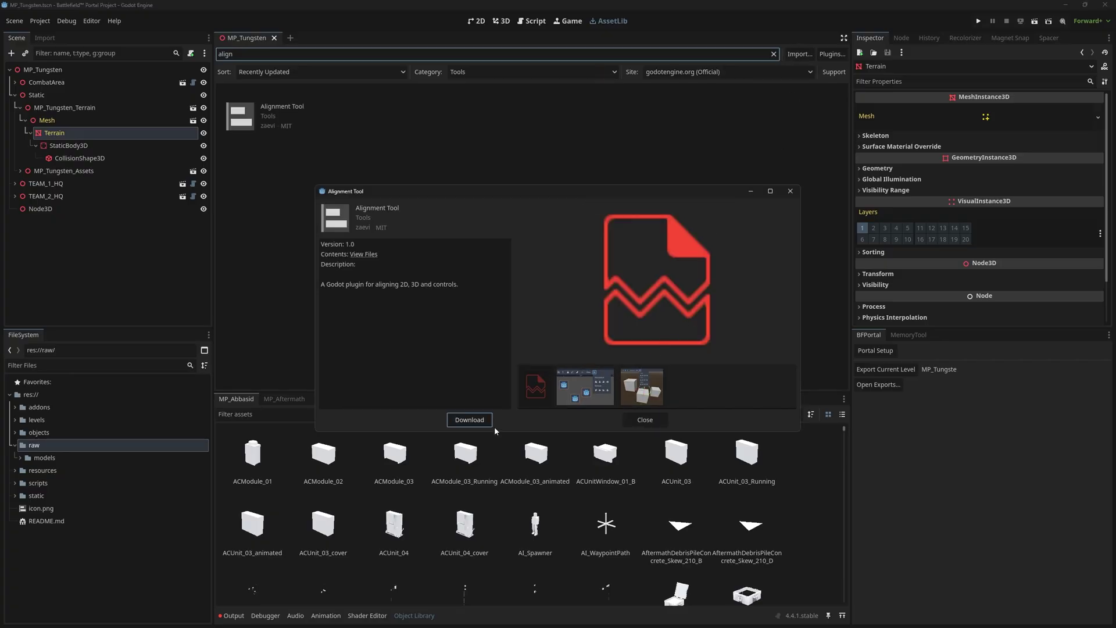
pyautogui.click(468, 418)
pyautogui.click(499, 441)
pyautogui.click(527, 322)
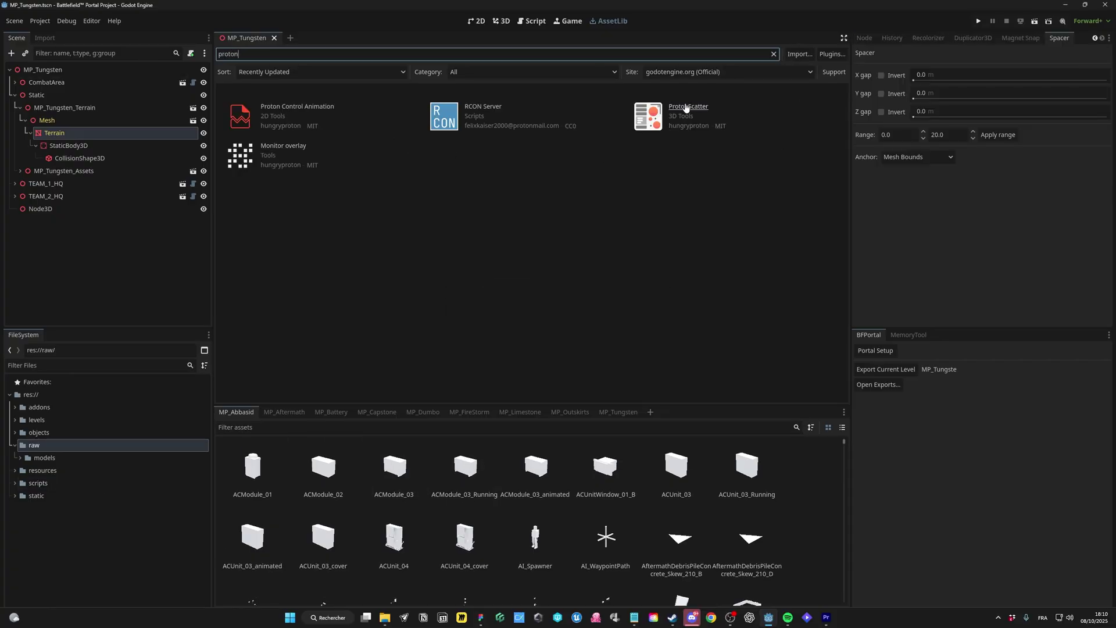
# - Download and install the ProtonScatter add-on from the "proton" search results
pyautogui.click(686, 108)
pyautogui.click(467, 419)
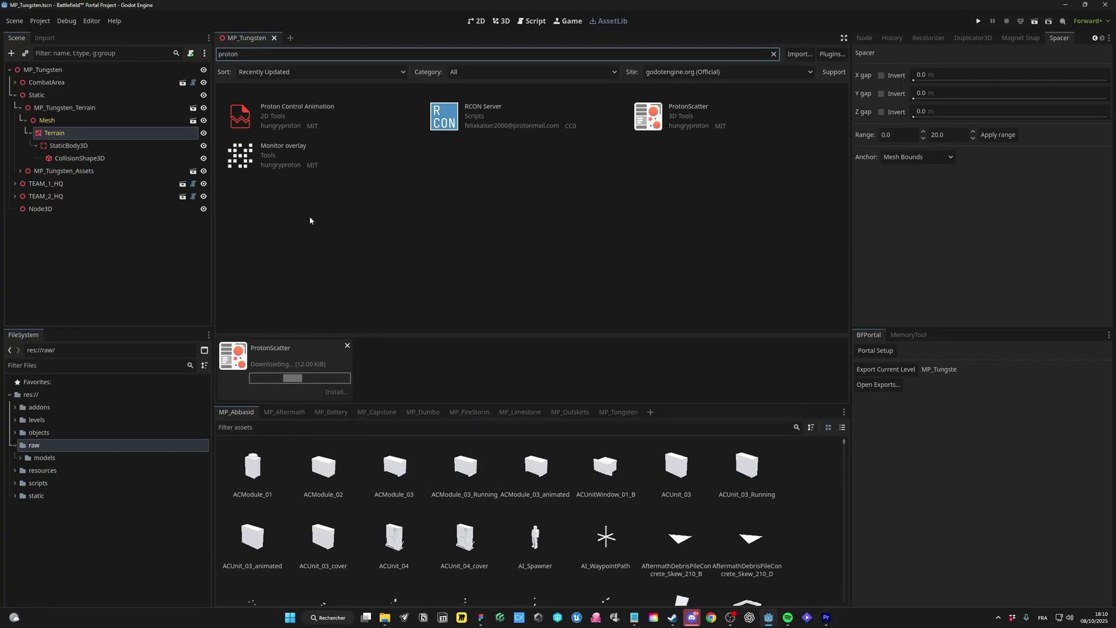
pyautogui.click(506, 442)
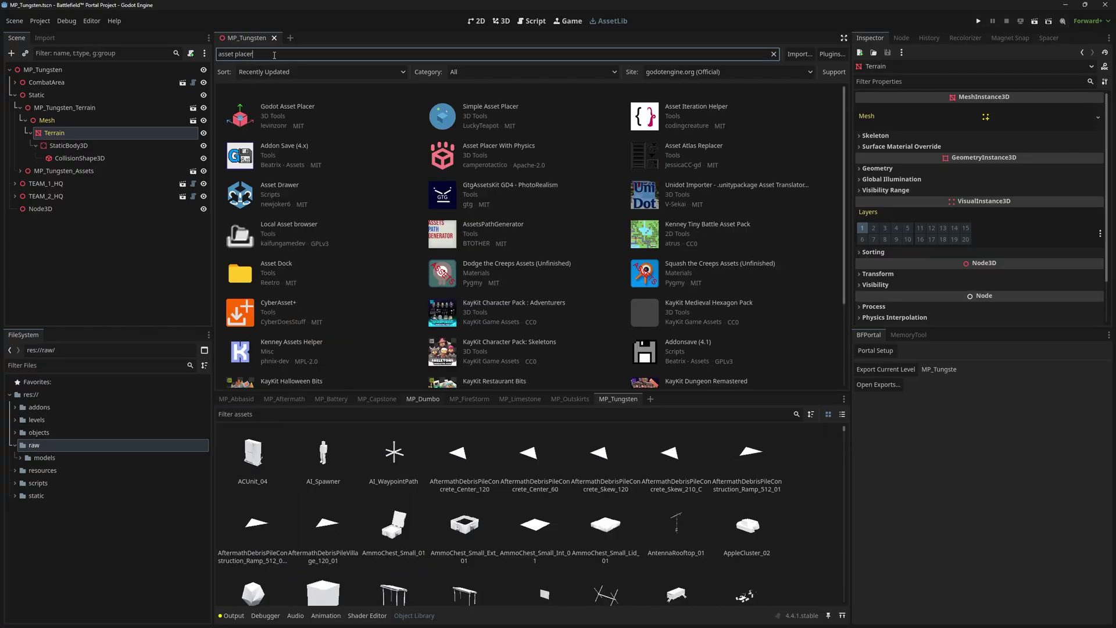
# - Download and install an add-on from the "asset placer" search results
pyautogui.click(640, 114)
pyautogui.click(468, 419)
pyautogui.click(506, 438)
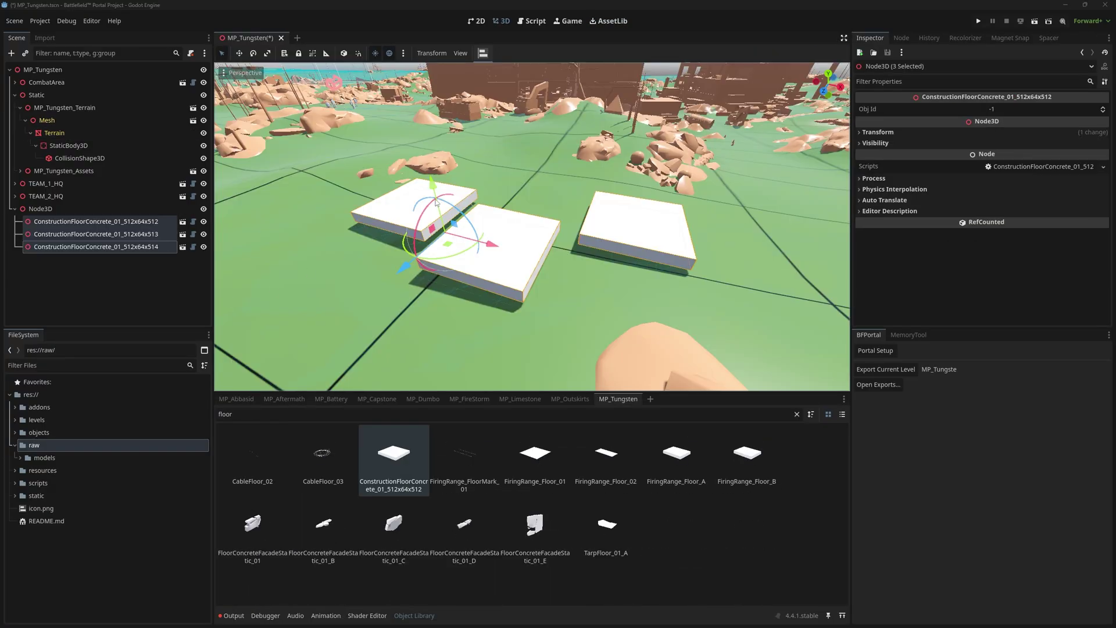
# - Align the three selected concrete floor slabs to their centers along the Z axis
pyautogui.click(483, 53)
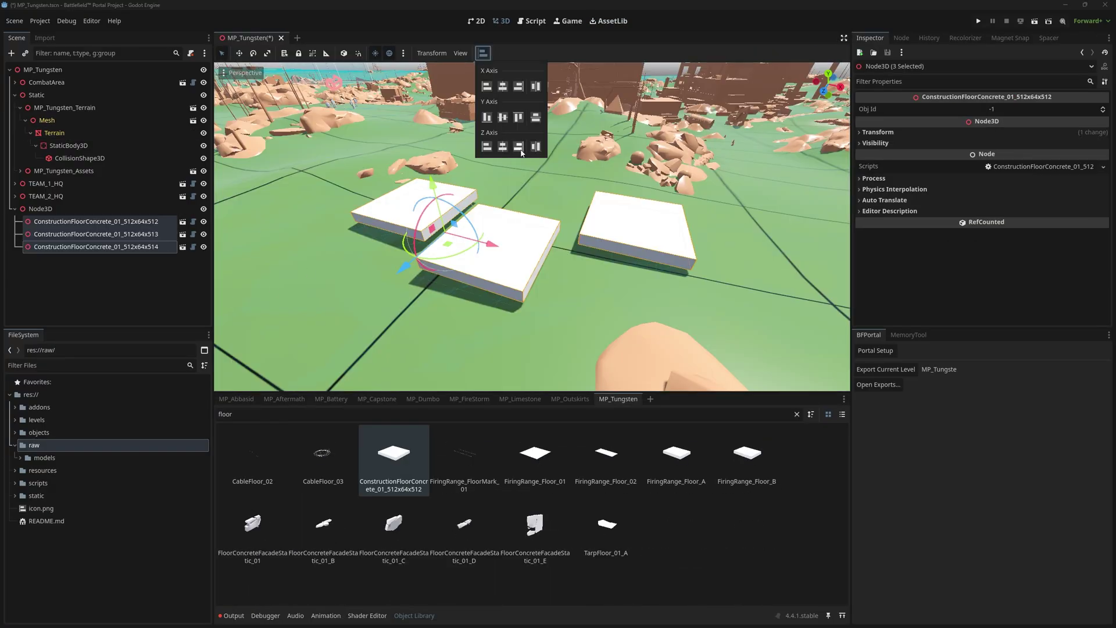
pyautogui.click(502, 148)
pyautogui.moveTo(574, 263); pyautogui.dragTo(620, 259, button='middle')
# - Move the outer concrete floor slabs, including ConstructionFloorConcrete_01_512x64x514, along the X axis to space the row unevenly
pyautogui.click(279, 253)
pyautogui.click(131, 249)
pyautogui.moveTo(643, 249); pyautogui.dragTo(724, 250)
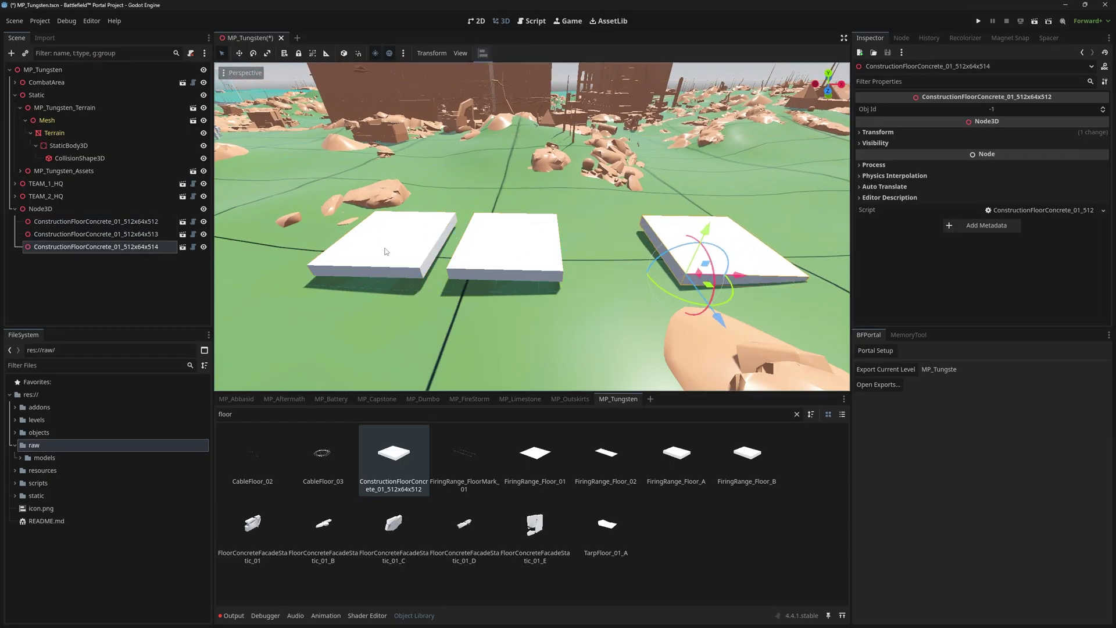
pyautogui.moveTo(384, 249); pyautogui.dragTo(396, 249)
# - Select all three concrete floor slabs and distribute them evenly along the X axis
pyautogui.keyDown('shift'); pyautogui.click(504, 243); pyautogui.keyUp('shift')
pyautogui.keyDown('shift'); pyautogui.click(718, 236); pyautogui.keyUp('shift')
pyautogui.keyDown('shift'); pyautogui.click(721, 245); pyautogui.keyUp('shift')
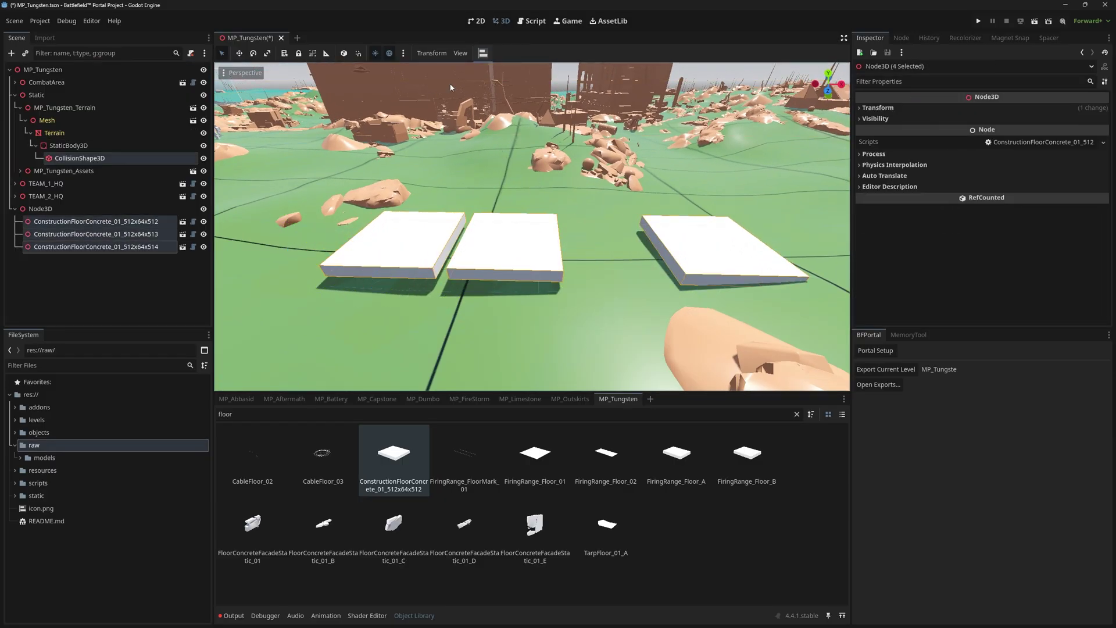
pyautogui.click(483, 53)
pyautogui.click(536, 86)
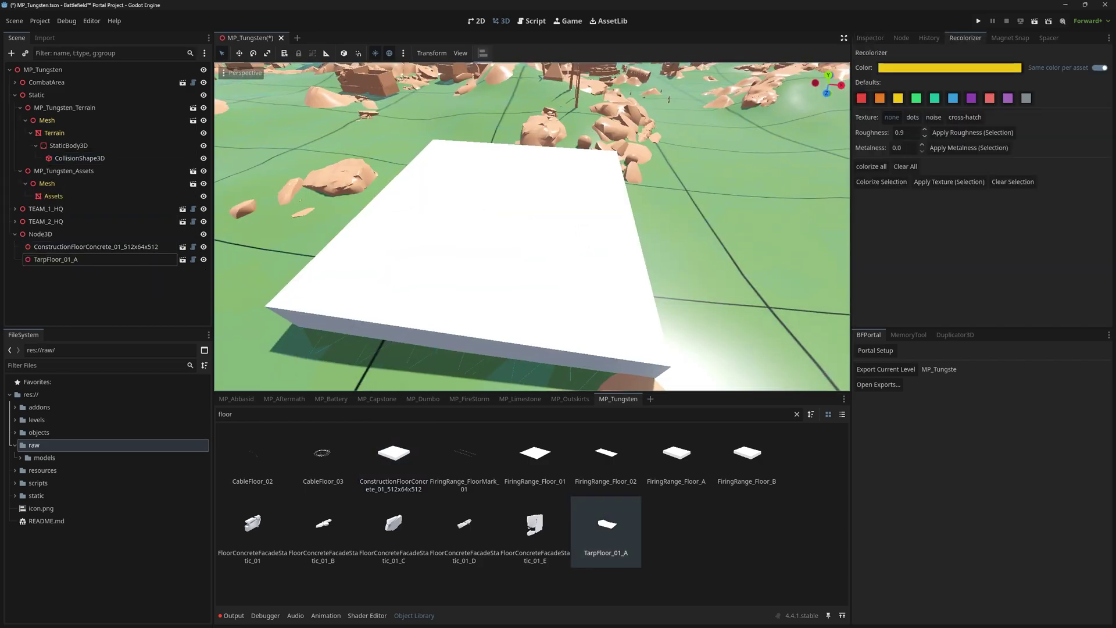
# - Select TarpFloor_01_A on top of the concrete slab and move it slightly along the X axis
pyautogui.moveTo(542, 267); pyautogui.dragTo(648, 250, button='right')
pyautogui.moveTo(736, 172)
pyautogui.mouseDown(button='right')
pyautogui.moveTo(755, 169)
pyautogui.moveTo(747, 192)
pyautogui.moveTo(736, 165)
pyautogui.mouseUp(button='right')
pyautogui.moveTo(575, 240); pyautogui.dragTo(575, 243, button='right')
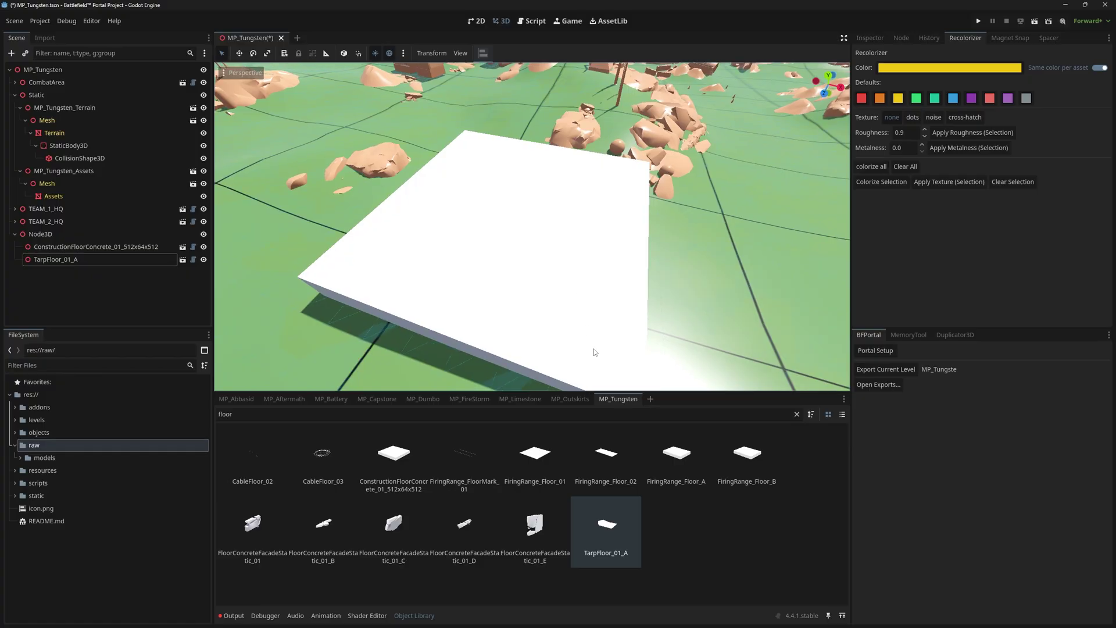
pyautogui.click(520, 228)
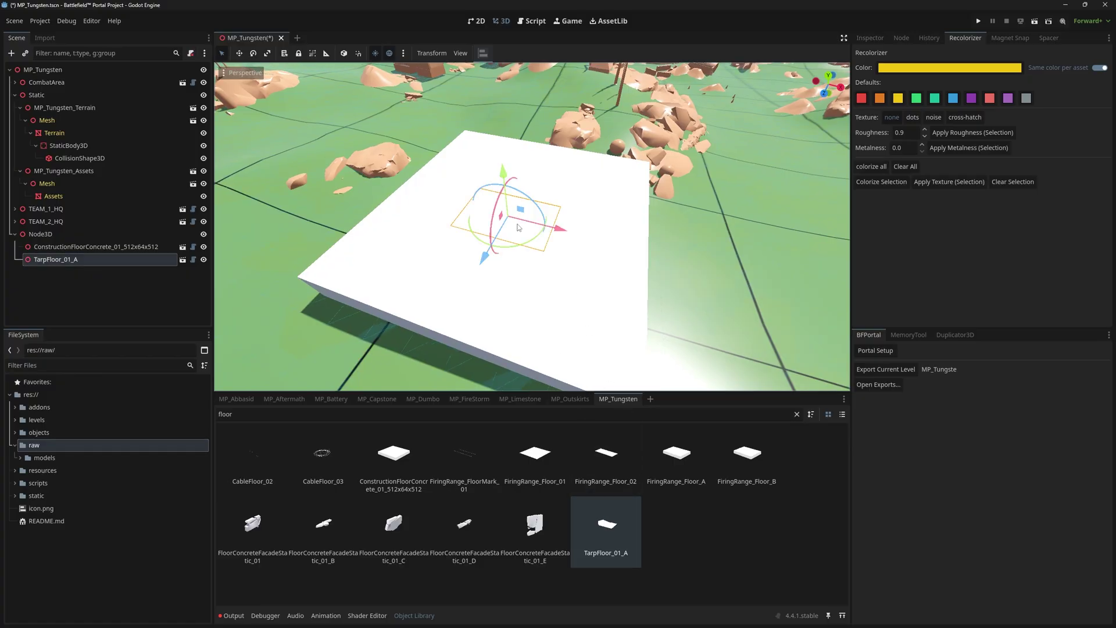
pyautogui.moveTo(563, 237)
pyautogui.mouseDown()
pyautogui.moveTo(625, 249)
pyautogui.moveTo(555, 235)
pyautogui.moveTo(567, 228)
pyautogui.mouseUp()
pyautogui.moveTo(511, 175)
pyautogui.mouseDown()
pyautogui.moveTo(511, 153)
pyautogui.moveTo(511, 175)
pyautogui.mouseUp()
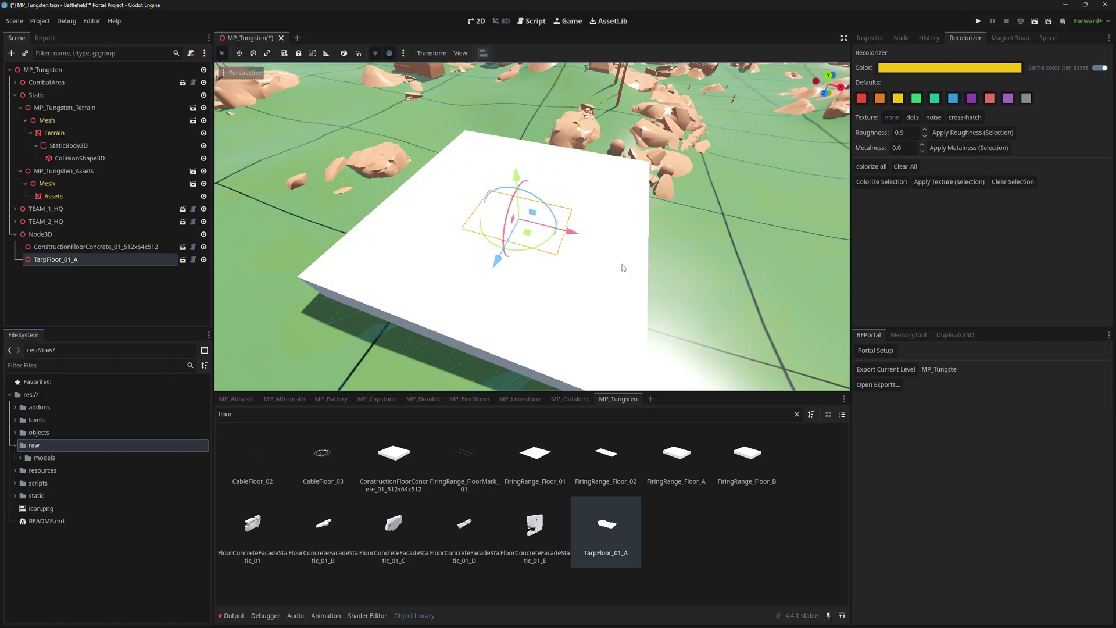
# - Recolor the concrete floor slab red and the tarp on top of it yellow
pyautogui.click(622, 266)
pyautogui.click(861, 98)
pyautogui.click(519, 221)
pyautogui.click(897, 99)
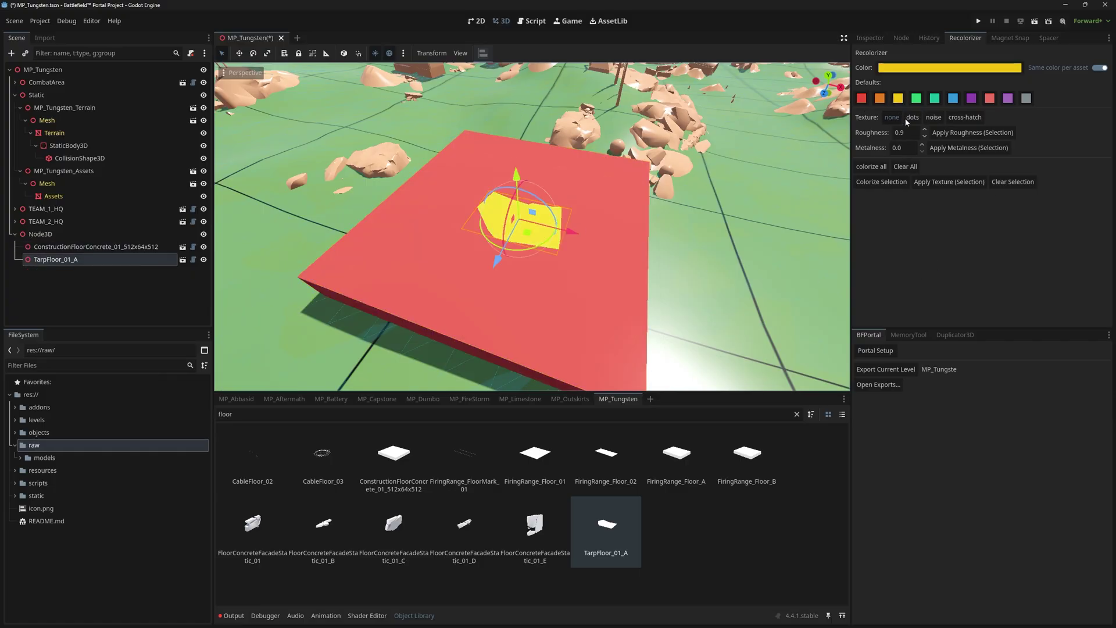
# - Apply the cross-hatch texture to the selected tarp
pyautogui.click(958, 118)
pyautogui.click(947, 185)
pyautogui.scroll(3, 660, 239)
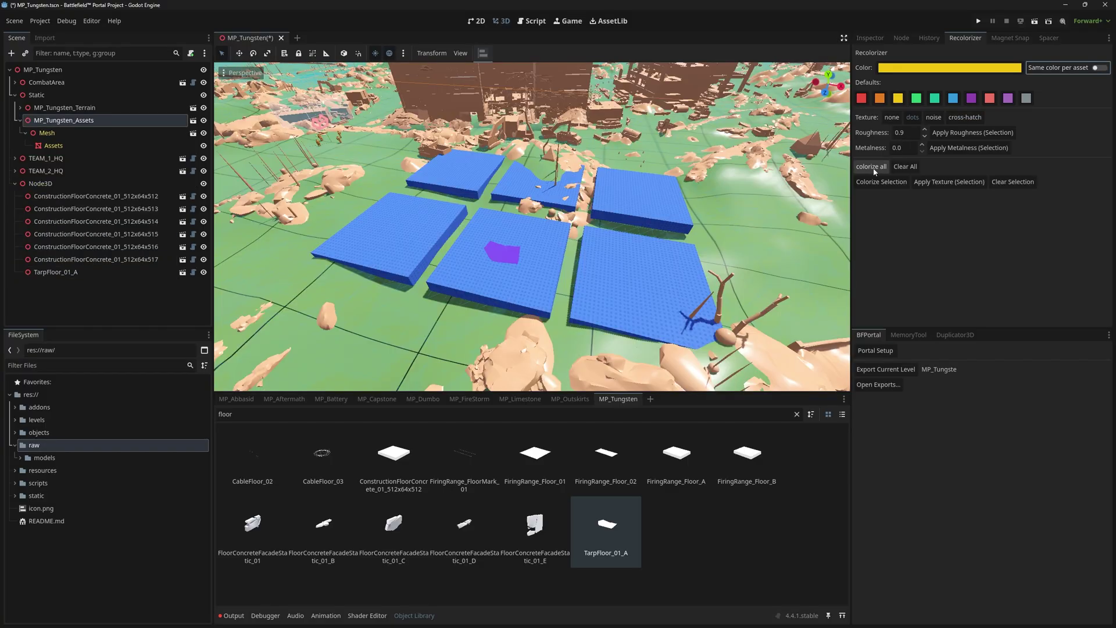
# - Colorize all assets in the scene with Recolorizer, with the same color per asset option off
pyautogui.click(871, 167)
pyautogui.scroll(3, 559, 203)
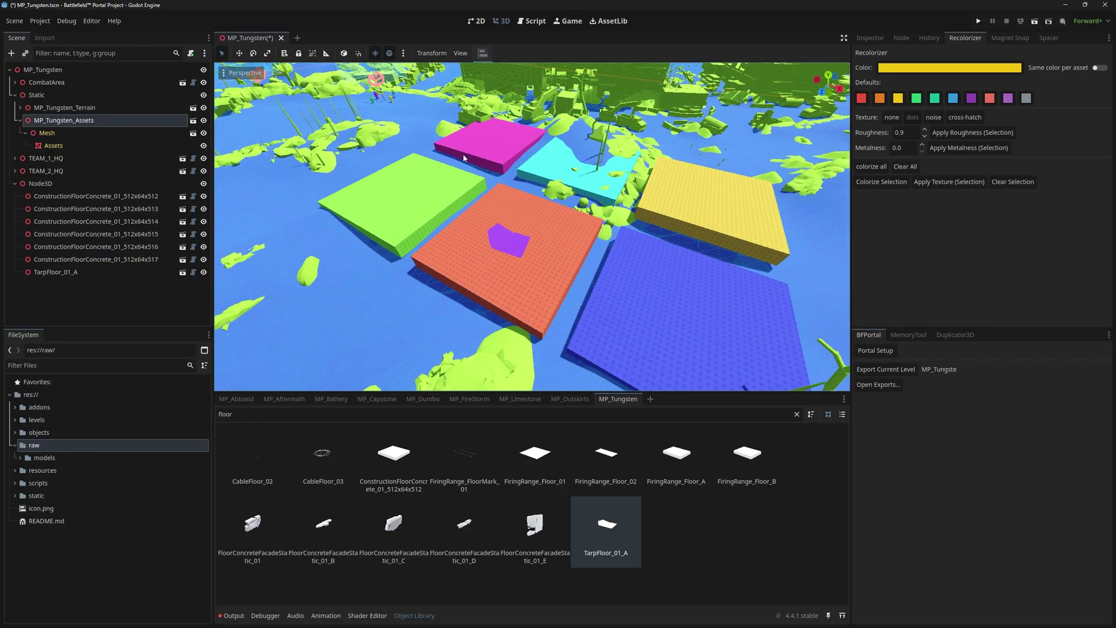
pyautogui.scroll(-2, 474, 143)
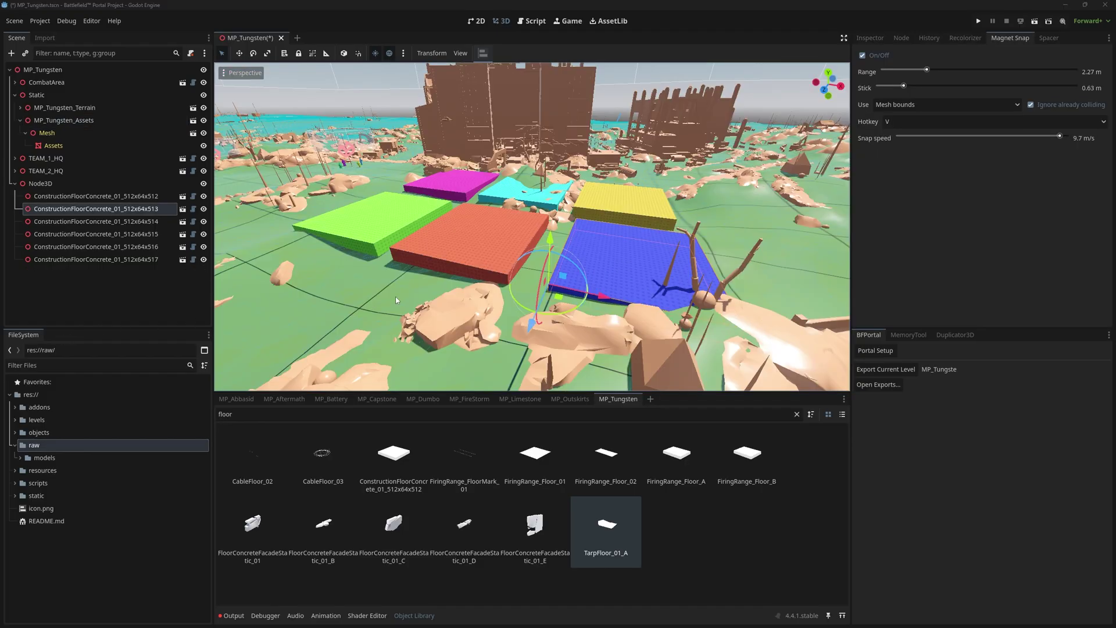
# - Move the blue slab ConstructionFloorConcrete_01_512x64x513 along the X axis toward the red slab to test Magnet Snap
pyautogui.moveTo(395, 300); pyautogui.dragTo(410, 325, button='right')
pyautogui.press('w')
pyautogui.press('s')
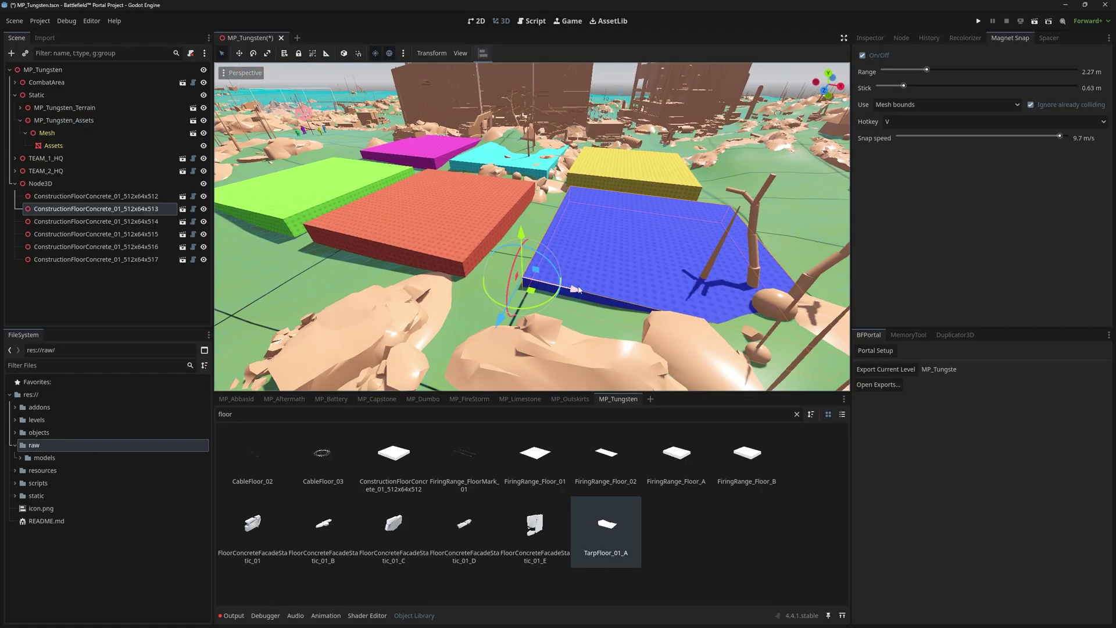
pyautogui.moveTo(579, 289); pyautogui.dragTo(503, 285)
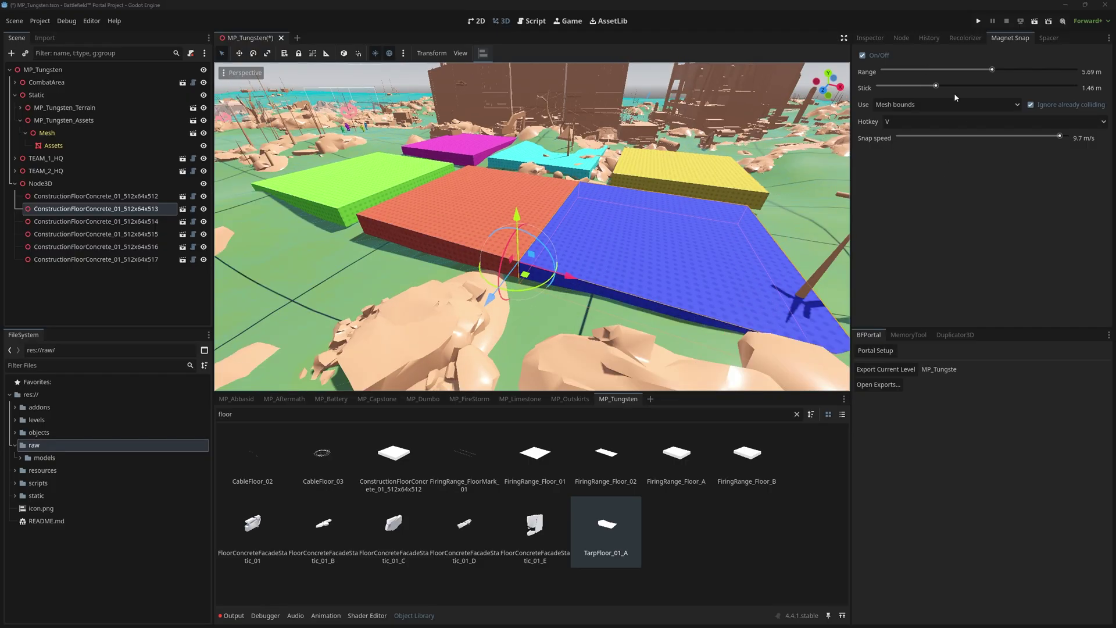
# - Set the Magnet Snap stick distance to 0.97 m and pull the blue slab away from the red one along X
pyautogui.moveTo(936, 86); pyautogui.dragTo(949, 88)
pyautogui.moveTo(576, 287); pyautogui.dragTo(627, 301)
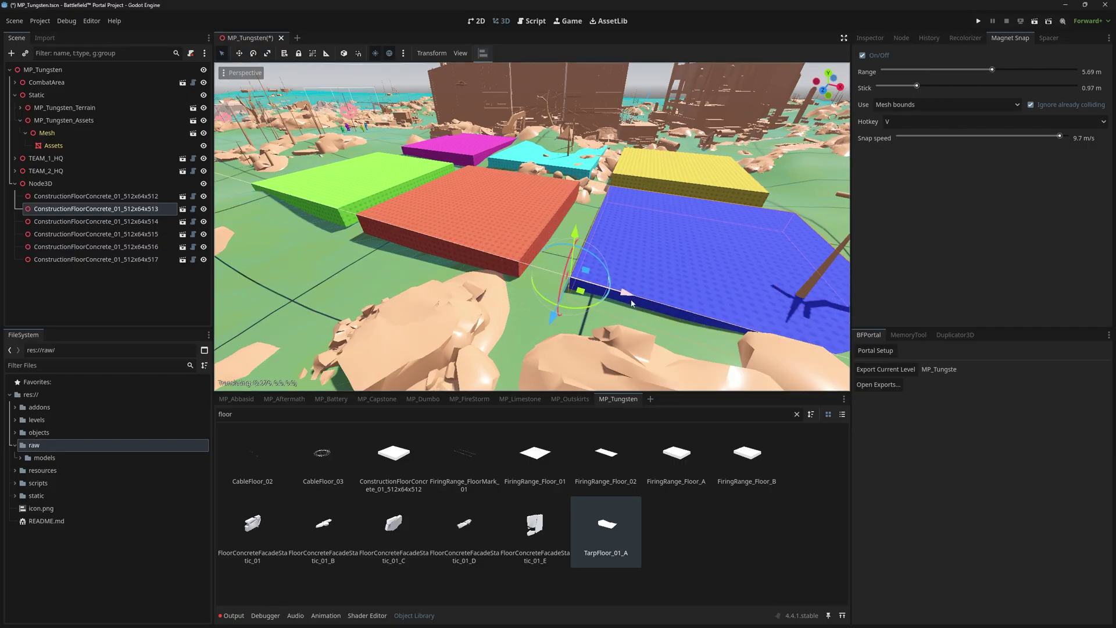
# - Review the Magnet Snap bounds choices, Mesh bounds and Collision shapes, and the hotkey setting
pyautogui.click(881, 105)
pyautogui.click(904, 118)
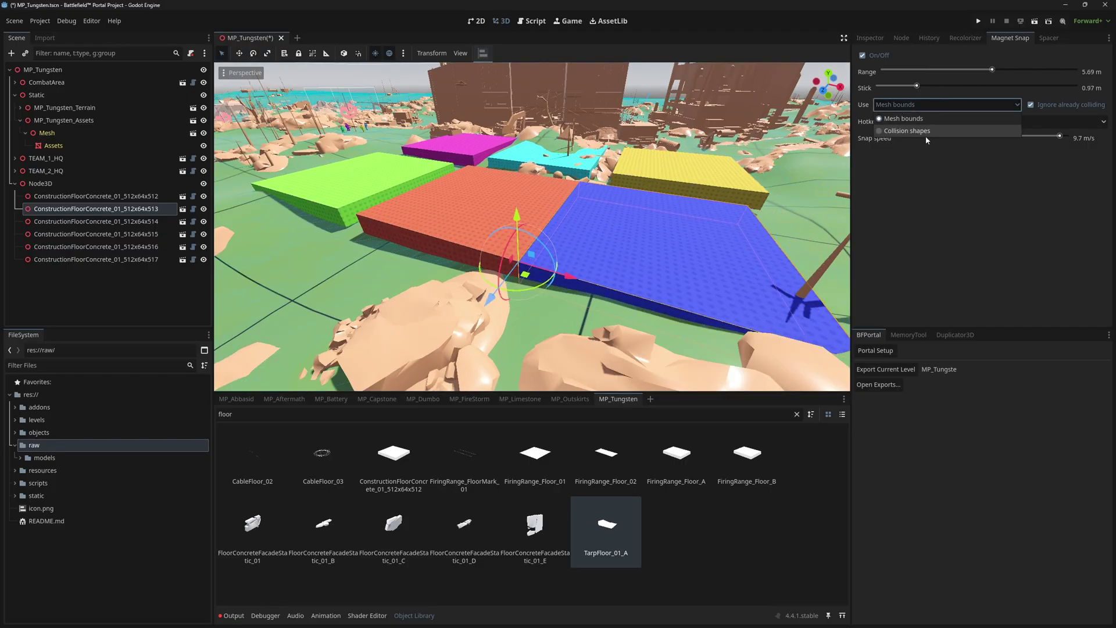
pyautogui.click(971, 121)
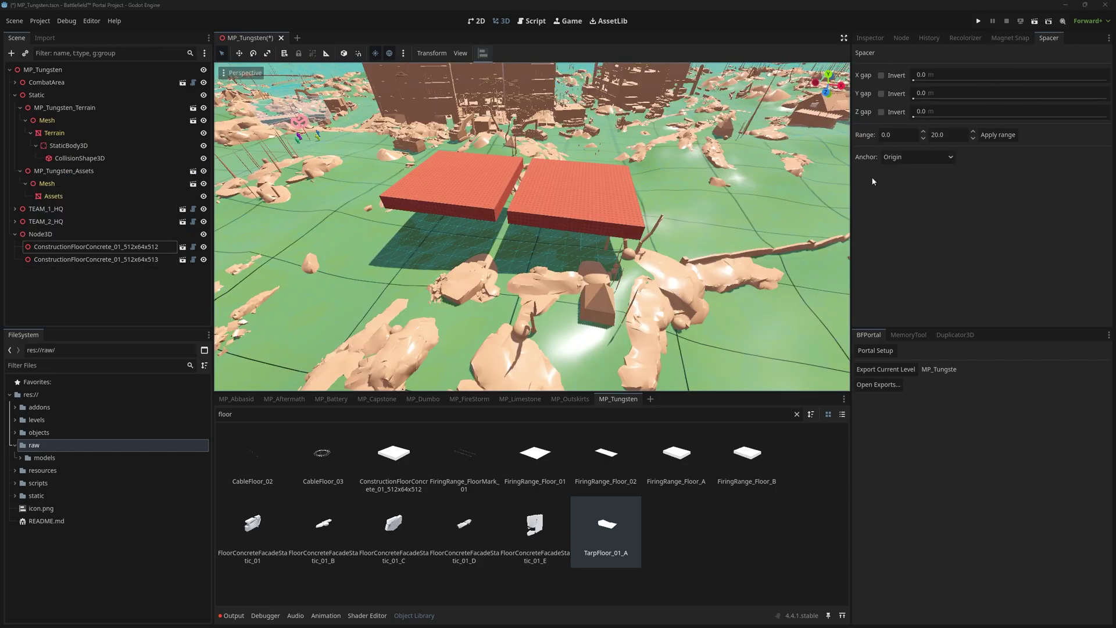
# - Select both concrete floor slabs and increase the X gap between them with Spacer, anchored at Origin
pyautogui.click(120, 248)
pyautogui.keyDown('shift'); pyautogui.click(120, 258); pyautogui.keyUp('shift')
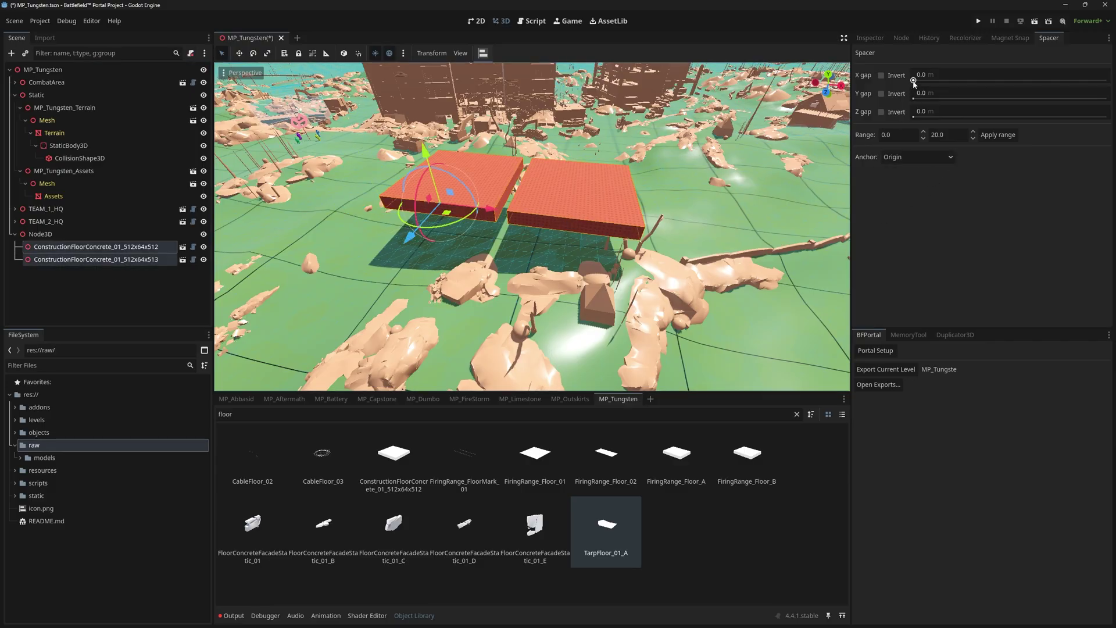
pyautogui.moveTo(965, 79); pyautogui.dragTo(1079, 81)
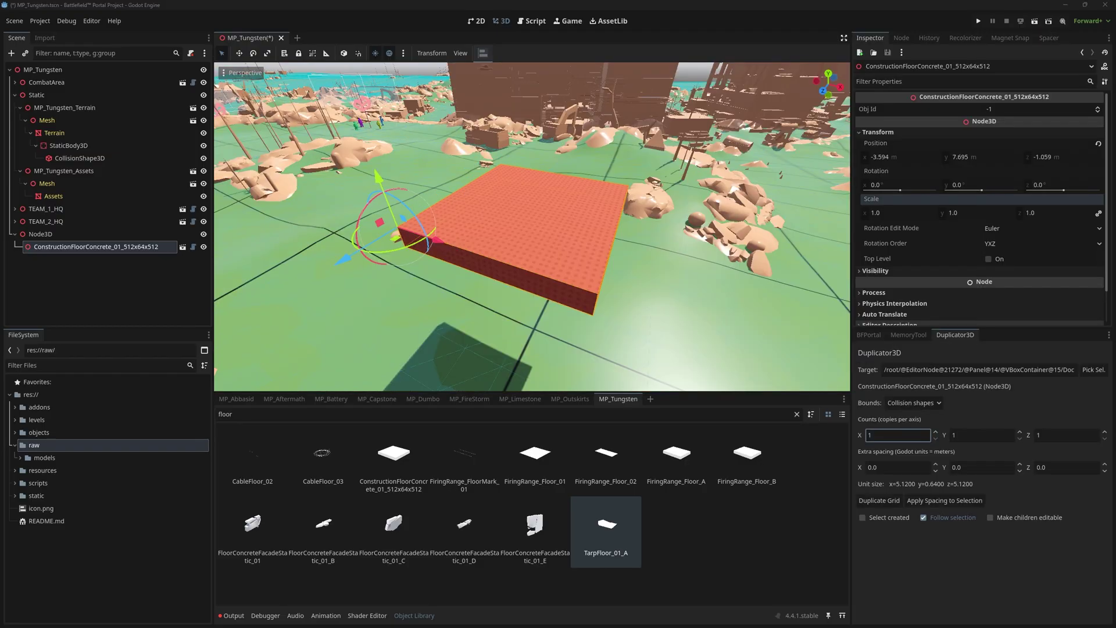
pyautogui.press('s')
pyautogui.moveTo(633, 331); pyautogui.dragTo(634, 330, button='right')
pyautogui.press('w')
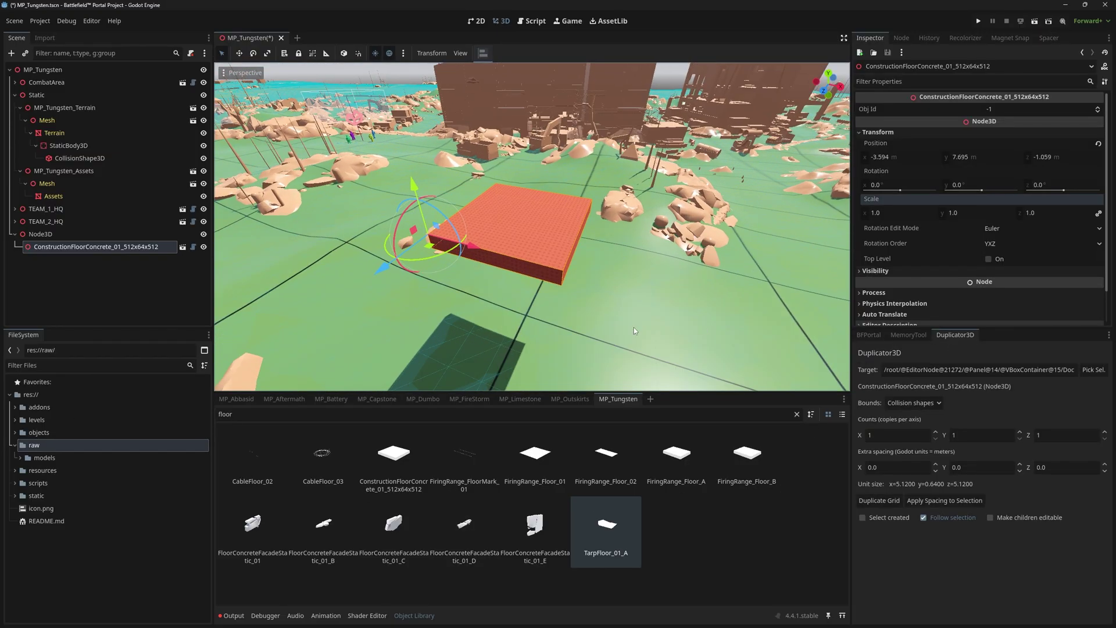
# - Duplicate the concrete floor slab with Duplicator3D using 5 copies along X and 0.5 m extra X spacing
pyautogui.moveTo(728, 308); pyautogui.dragTo(729, 298, button='right')
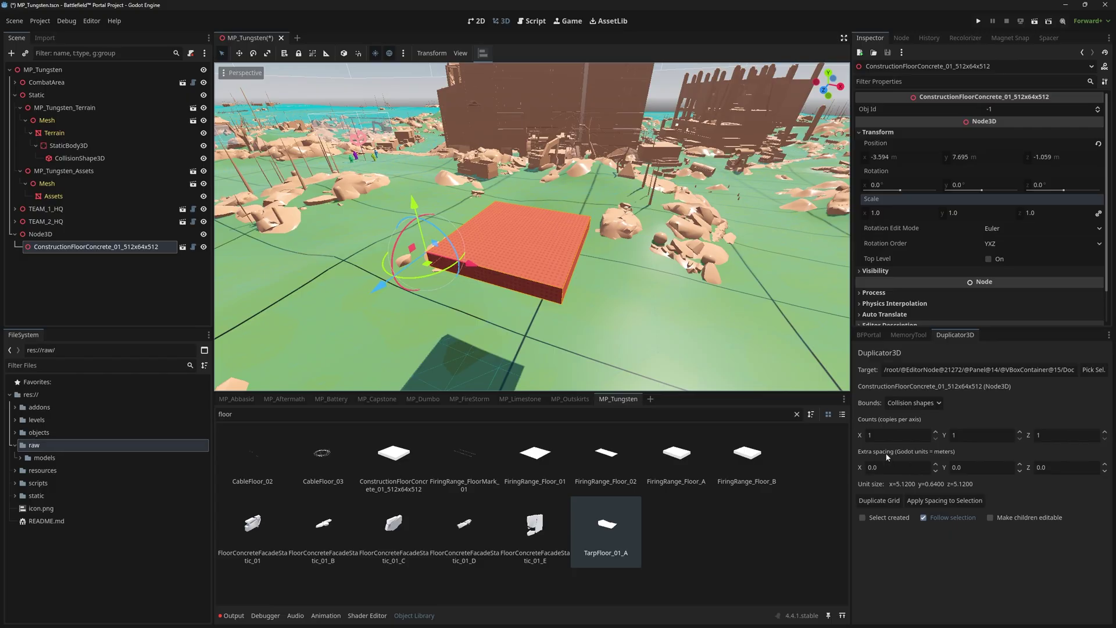
pyautogui.press('s')
pyautogui.moveTo(509, 260); pyautogui.dragTo(516, 253, button='right')
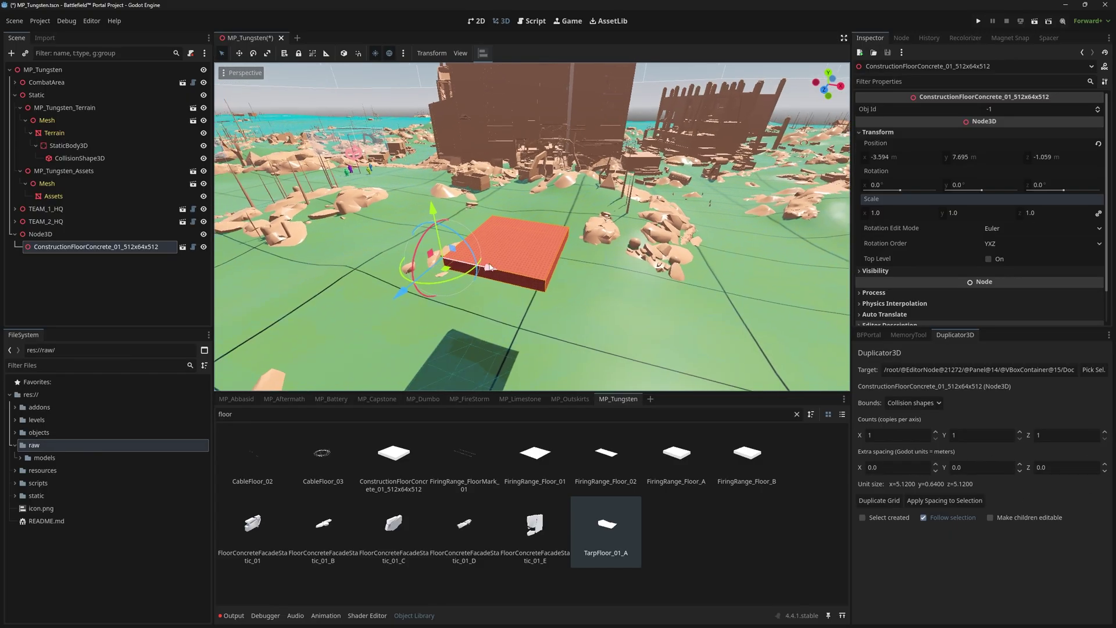
pyautogui.click(872, 435)
pyautogui.write('5')
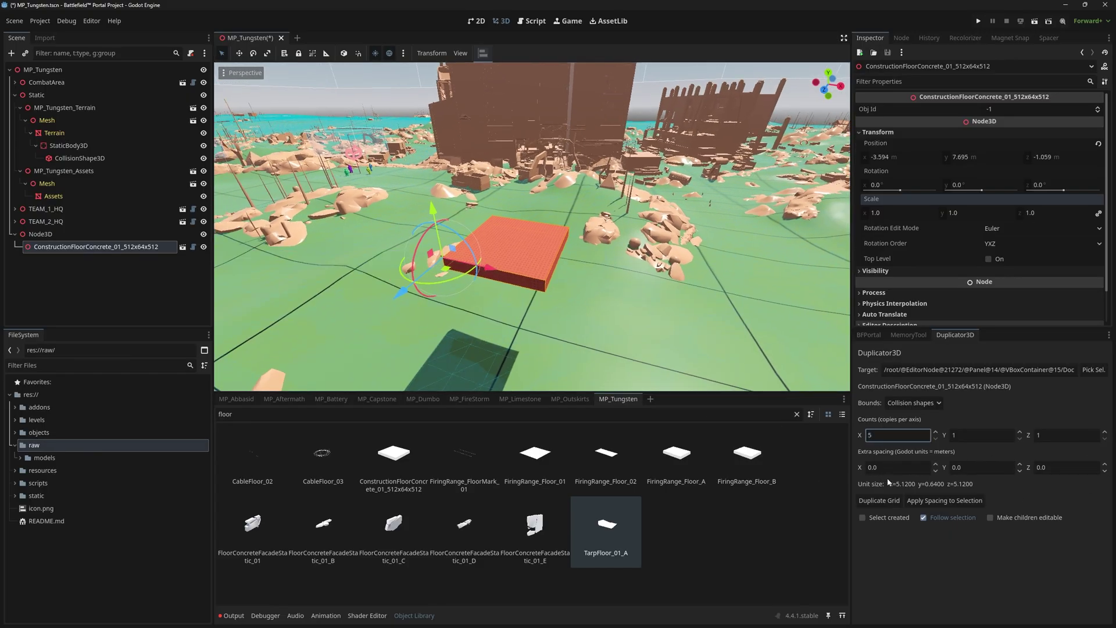
pyautogui.click(890, 467)
pyautogui.write('0.5')
pyautogui.click(879, 501)
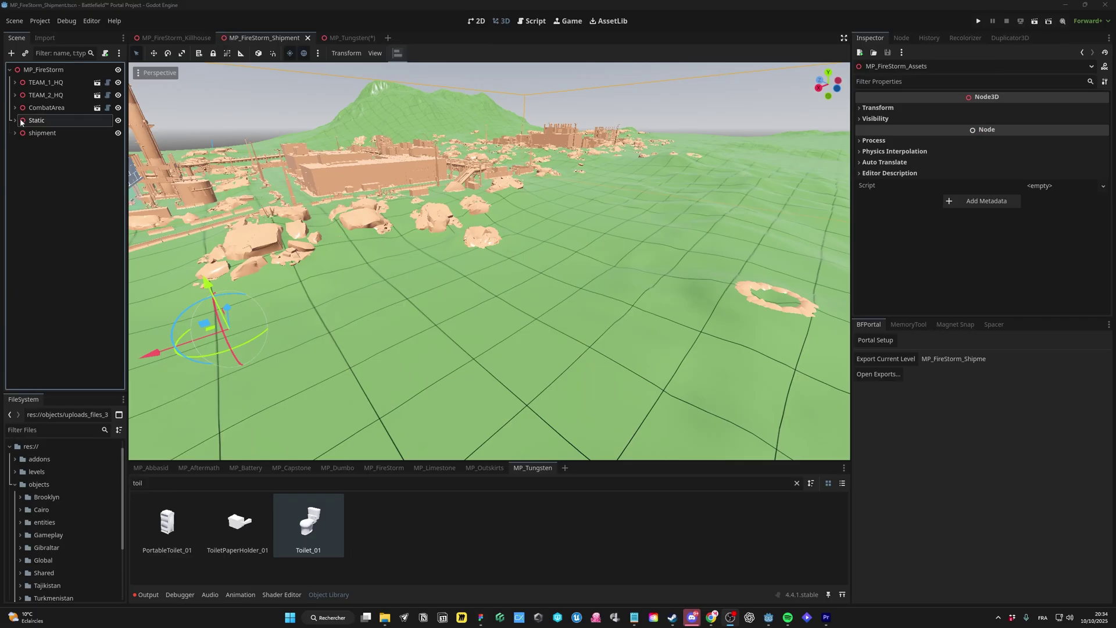
# - Make the children of MP_FireStorm_Terrain and its Mesh node editable under Static, and select the Terrain mesh
pyautogui.click(15, 120)
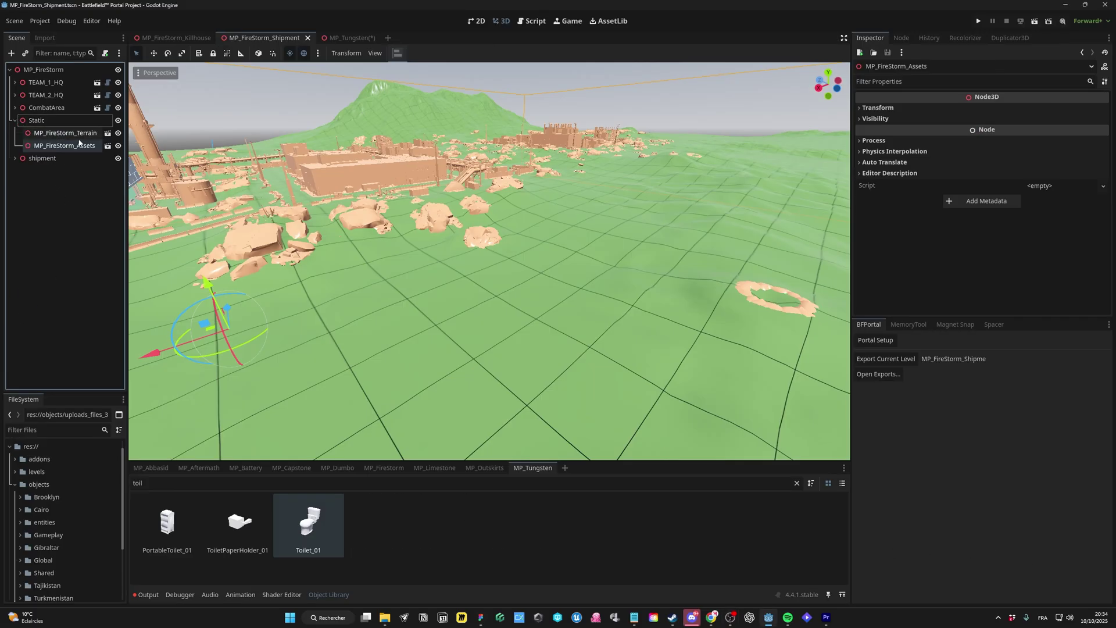
pyautogui.rightClick(85, 135)
pyautogui.click(114, 327)
pyautogui.click(61, 145)
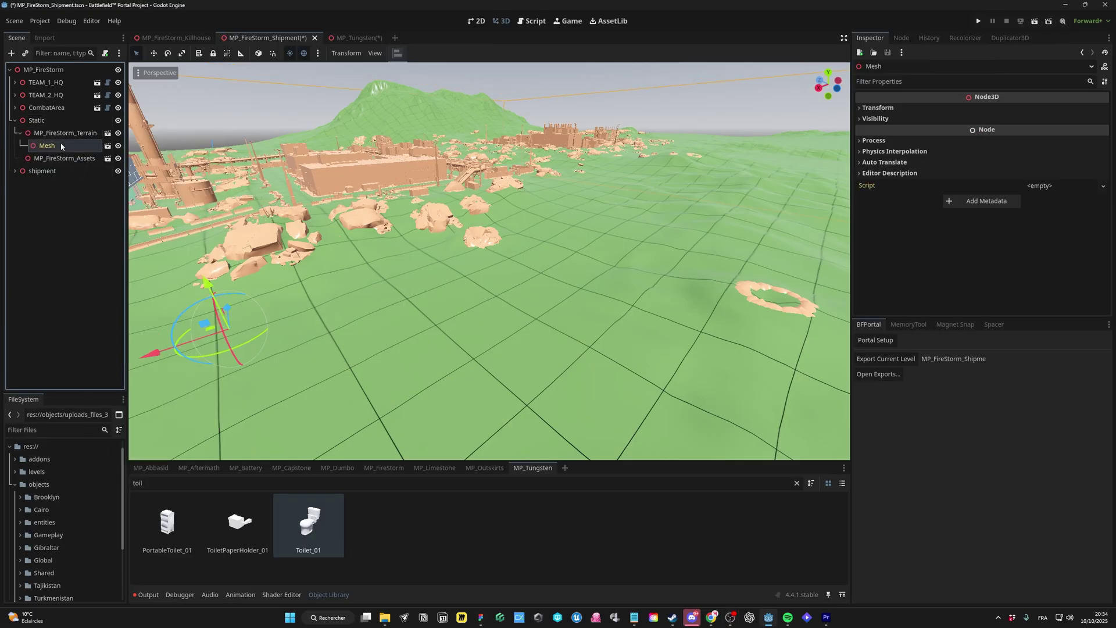
pyautogui.rightClick(61, 145)
pyautogui.click(96, 369)
pyautogui.click(70, 158)
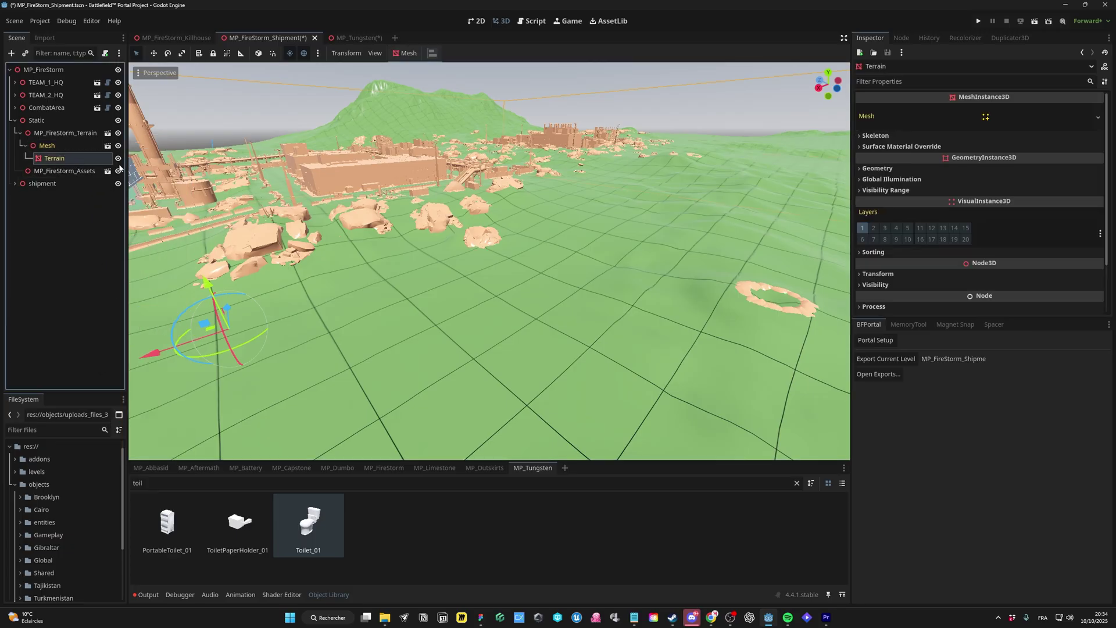
# - Create a Trimesh collision shape for the Terrain mesh, placed as a Static Body Child
pyautogui.click(405, 54)
pyautogui.click(410, 66)
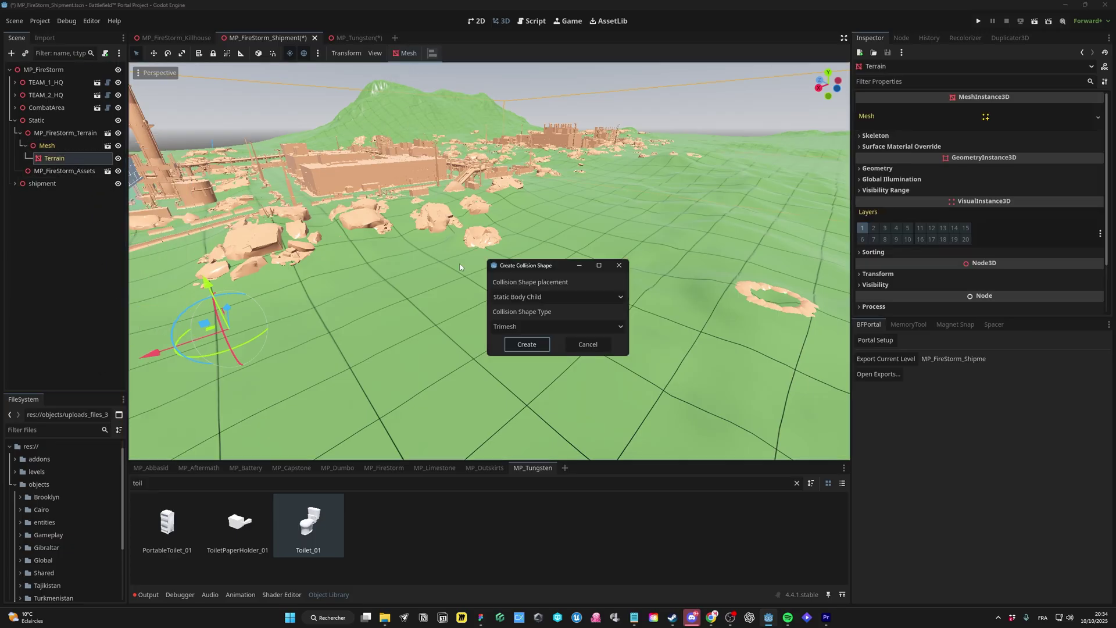
pyautogui.click(528, 345)
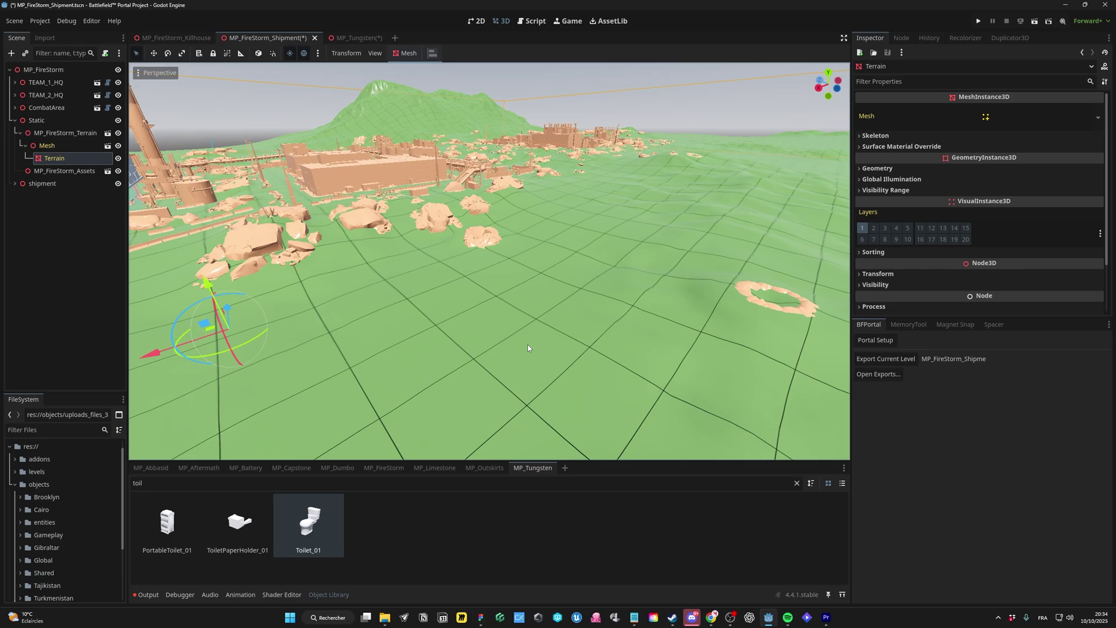
# - Test the terrain collision by positioning Toilet_01 from the object library over the ground
pyautogui.moveTo(524, 343); pyautogui.dragTo(439, 355, button='right')
pyautogui.moveTo(308, 522); pyautogui.dragTo(436, 420)
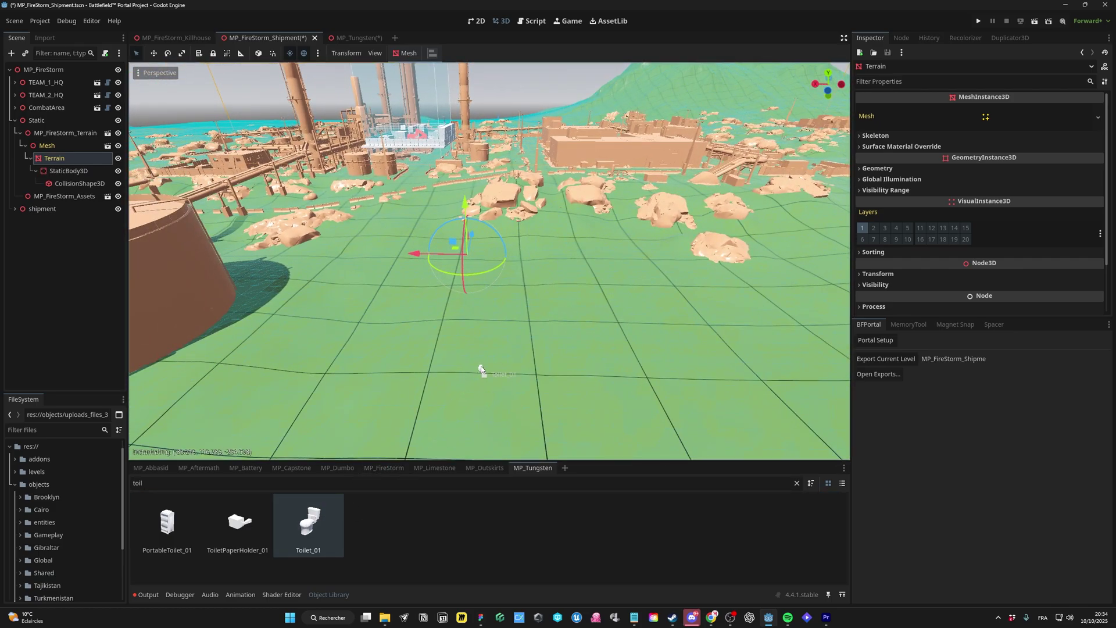
pyautogui.moveTo(481, 370); pyautogui.dragTo(319, 513)
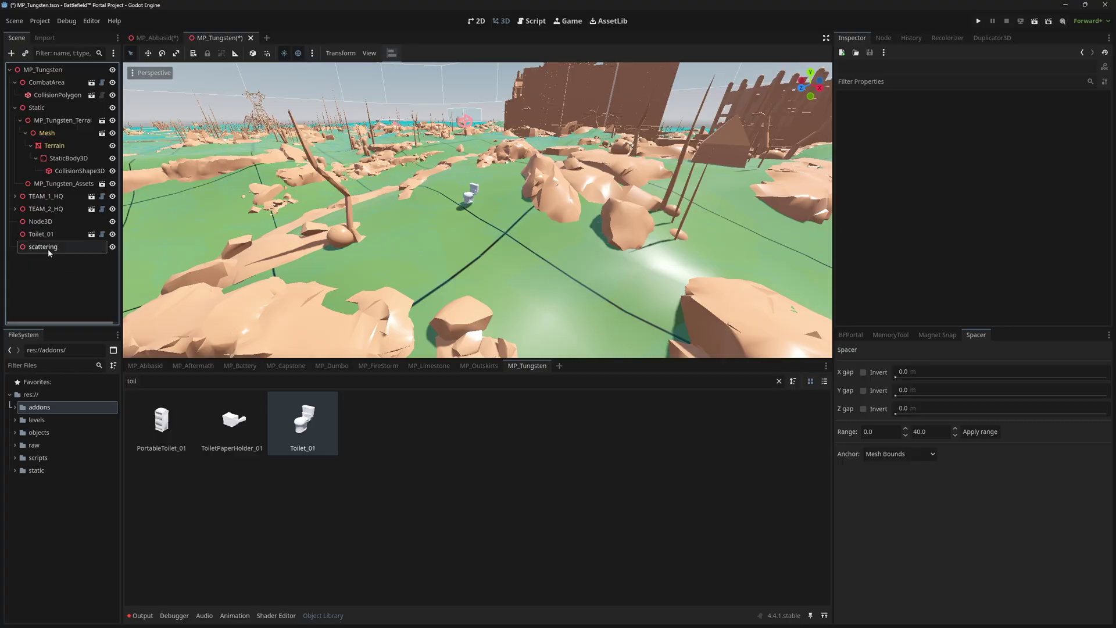
# - Add a ProtonScatter node to the MP_Tungsten scene and make it a child of the scattering node
pyautogui.click(12, 52)
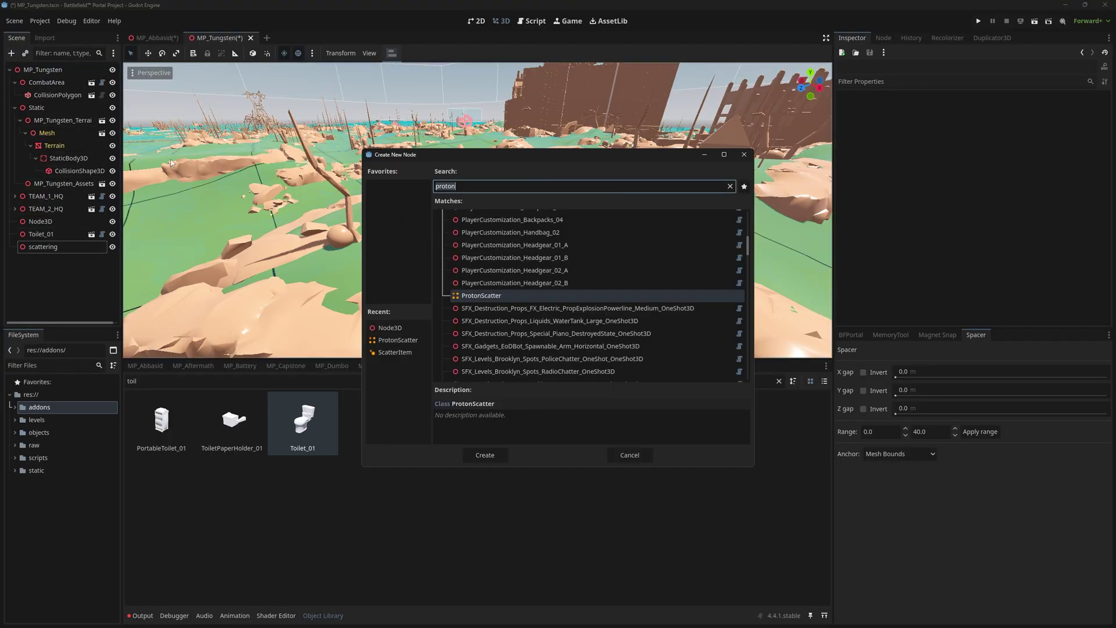
pyautogui.click(485, 297)
pyautogui.click(500, 454)
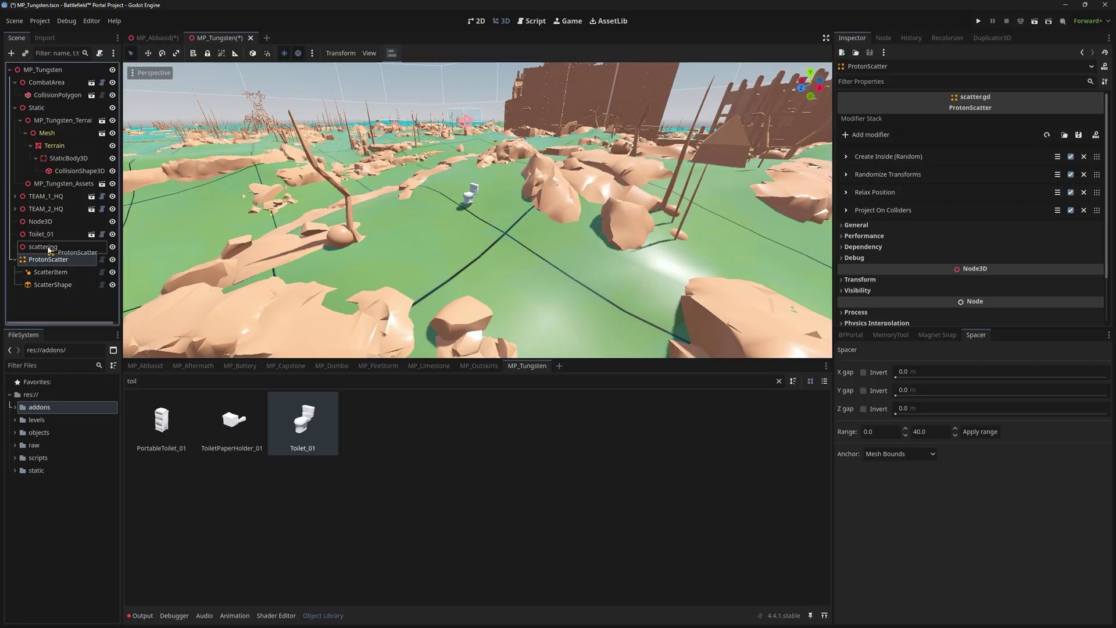
pyautogui.moveTo(59, 258); pyautogui.dragTo(59, 259)
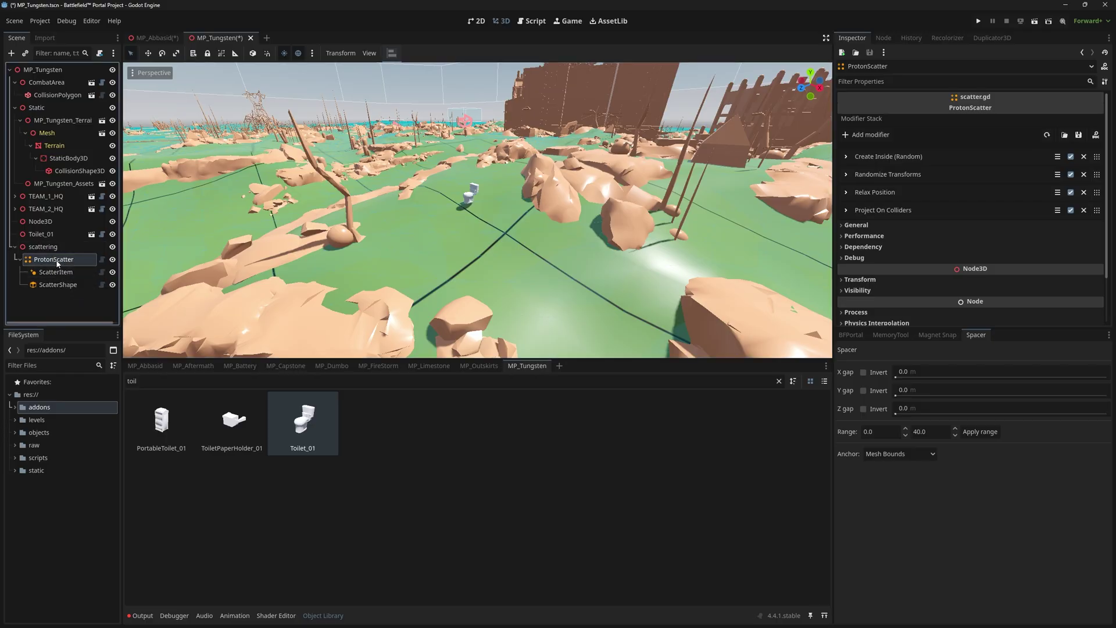
# - Move the ProtonScatter node across the map to the open ground near the toilet
pyautogui.press('f')
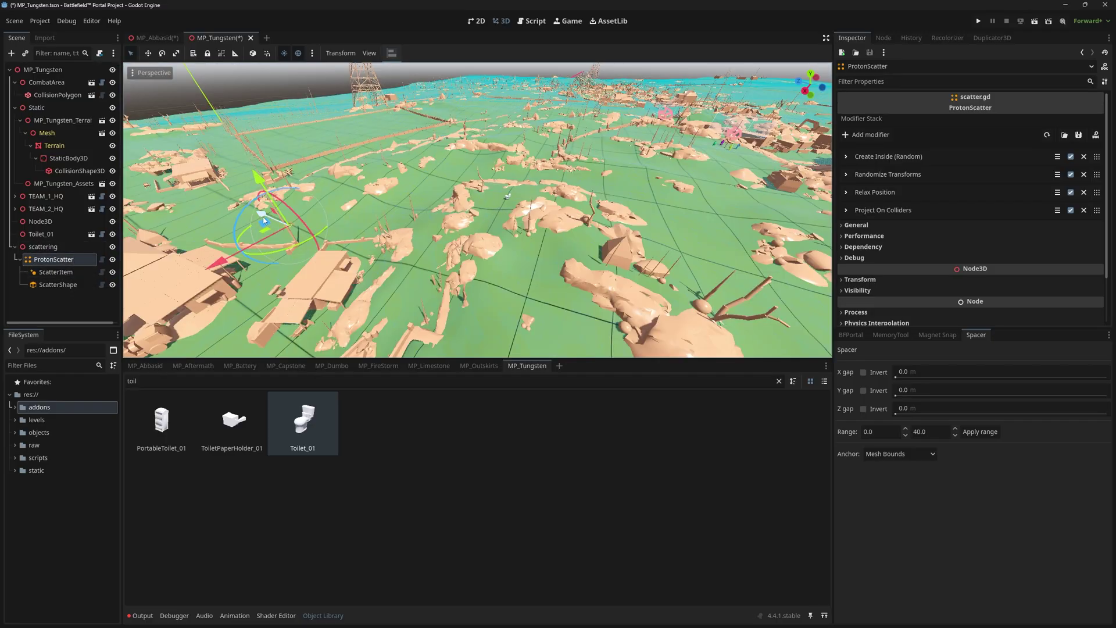
pyautogui.moveTo(264, 219); pyautogui.dragTo(455, 295)
pyautogui.moveTo(492, 347); pyautogui.dragTo(510, 281)
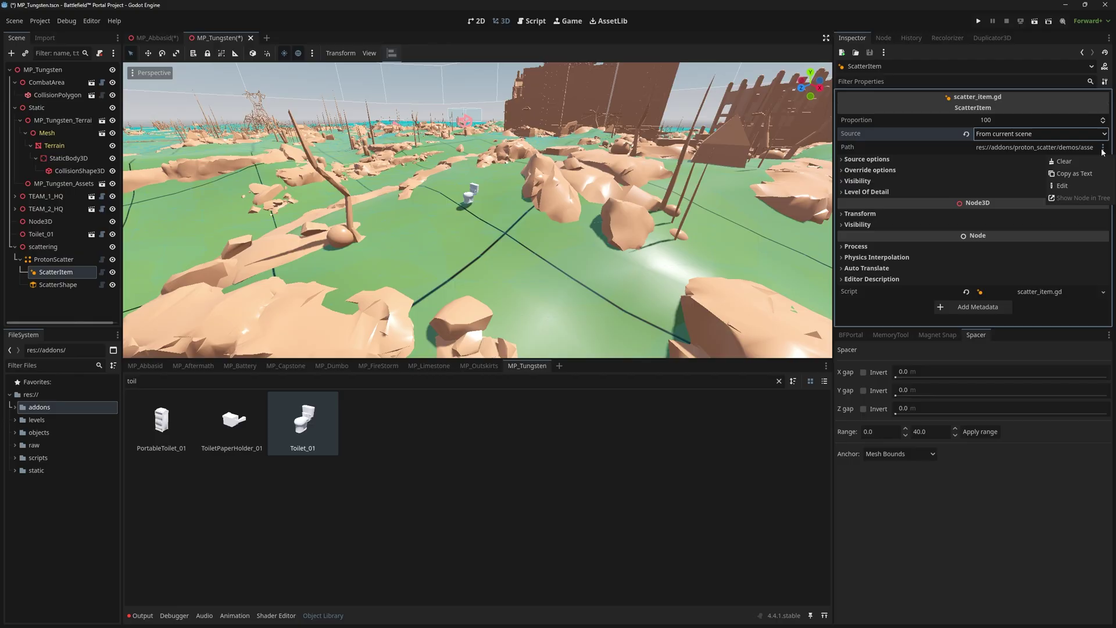
# - Set the ScatterItem's source to From current scene and assign Toilet_01 as its path
pyautogui.click(1103, 136)
pyautogui.click(1012, 148)
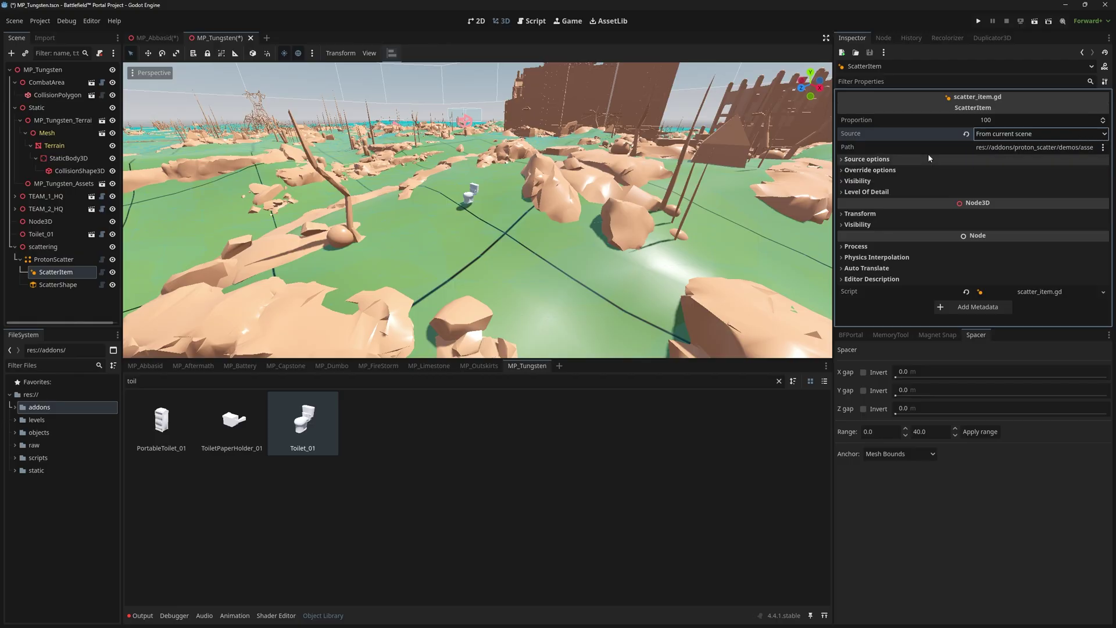
pyautogui.click(1023, 149)
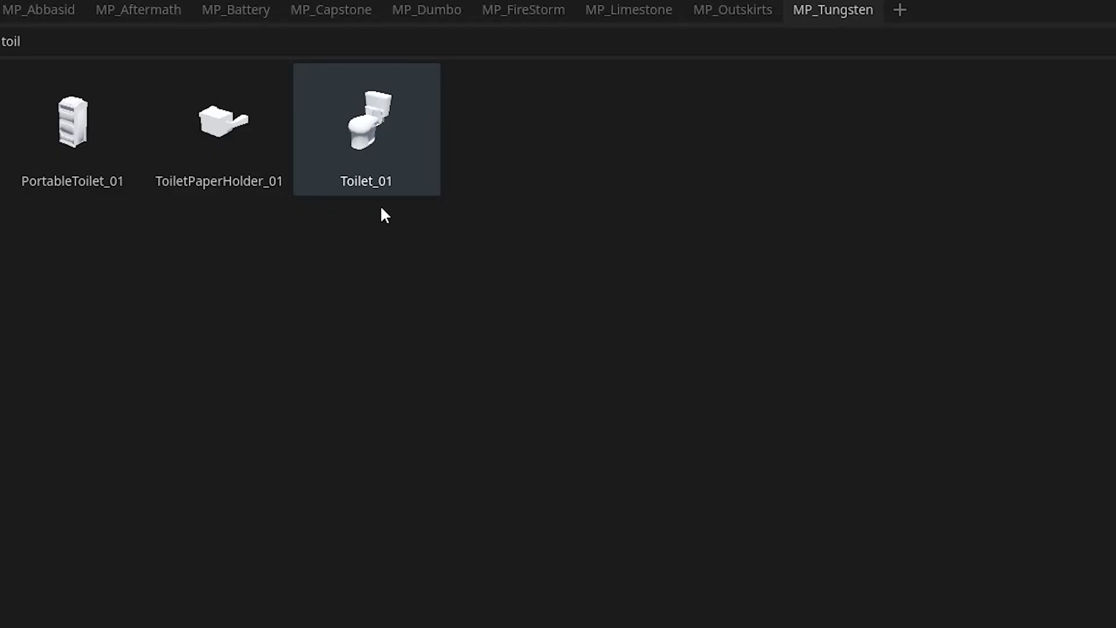
pyautogui.rightClick(374, 120)
pyautogui.click(464, 200)
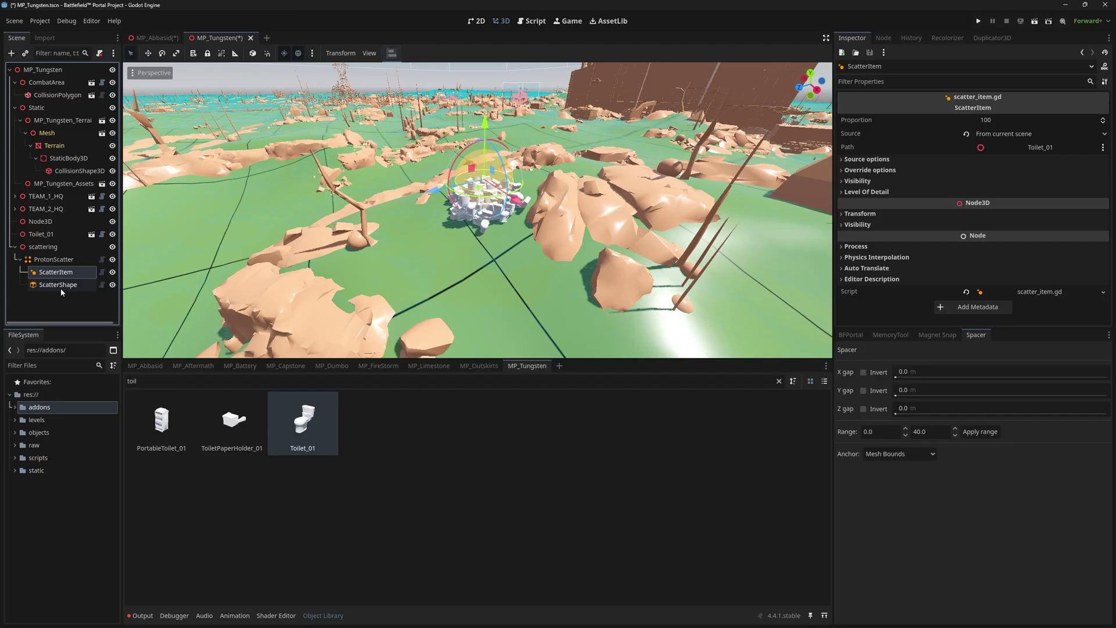
# - Enlarge the ScatterShape's sphere, and replace it with a ProtonScatterBoxShape stretched over the surrounding terrain
pyautogui.click(60, 286)
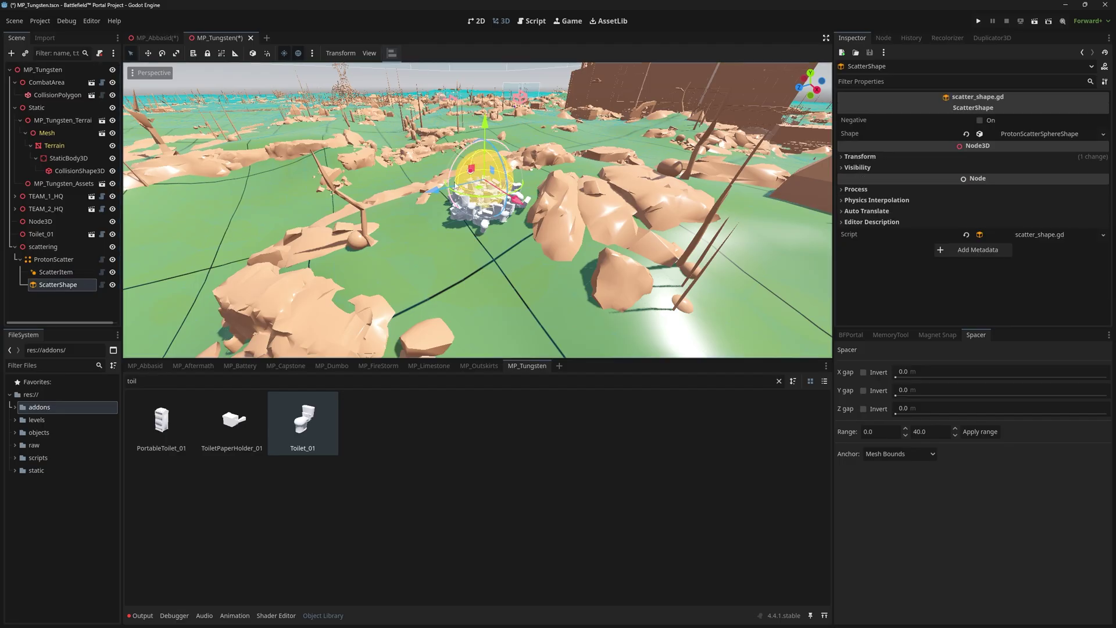
pyautogui.moveTo(470, 170)
pyautogui.mouseDown()
pyautogui.moveTo(435, 163)
pyautogui.moveTo(452, 159)
pyautogui.mouseUp()
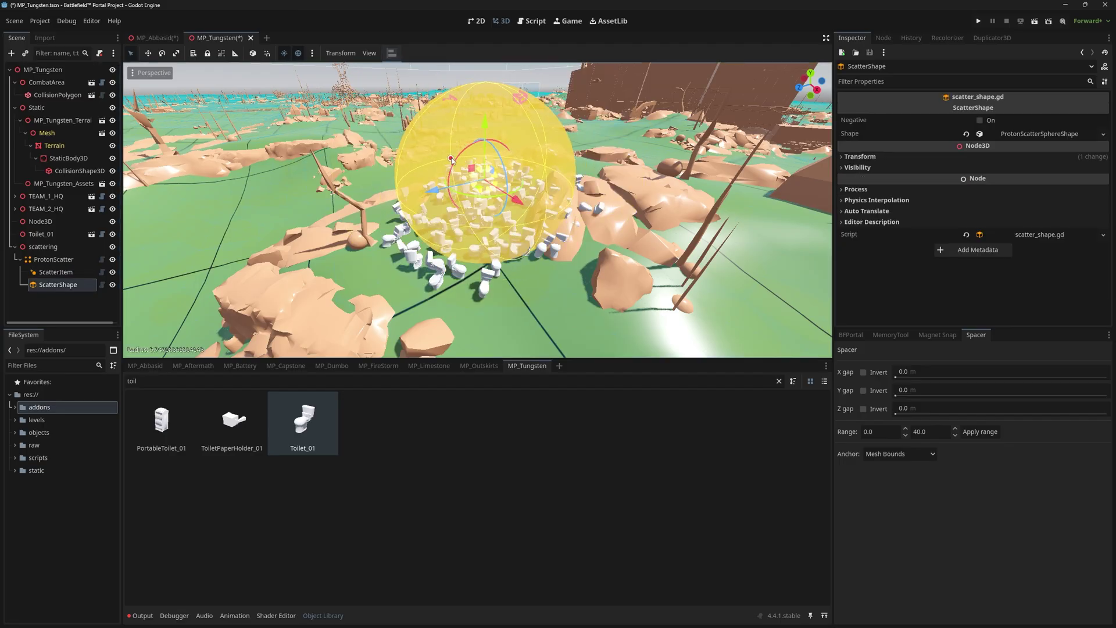
pyautogui.click(1049, 134)
pyautogui.click(1046, 168)
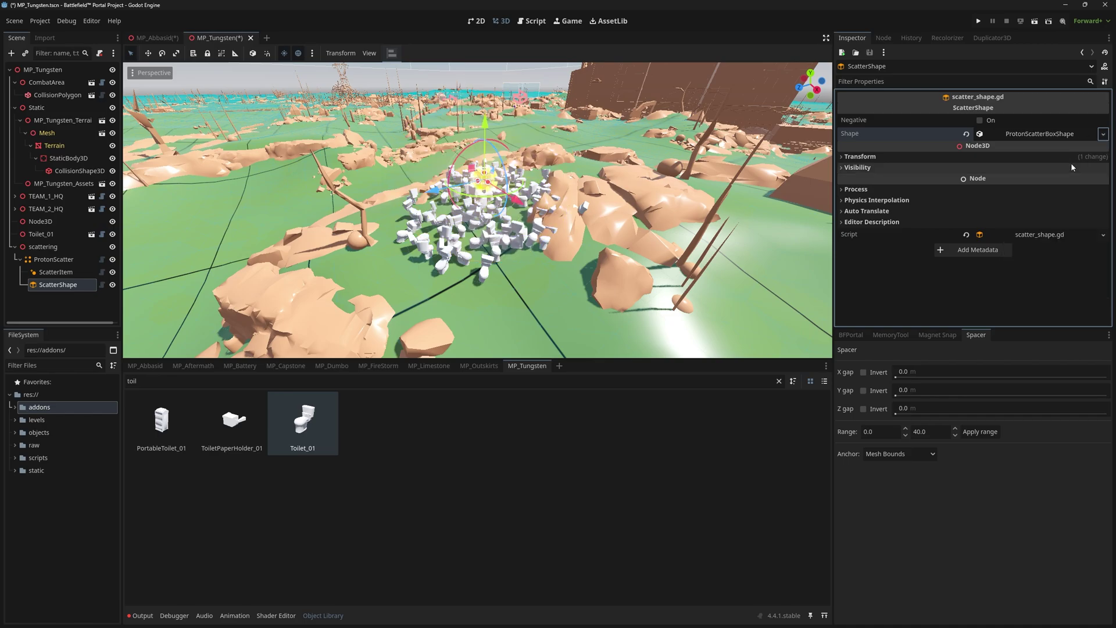
pyautogui.moveTo(488, 183); pyautogui.dragTo(377, 205)
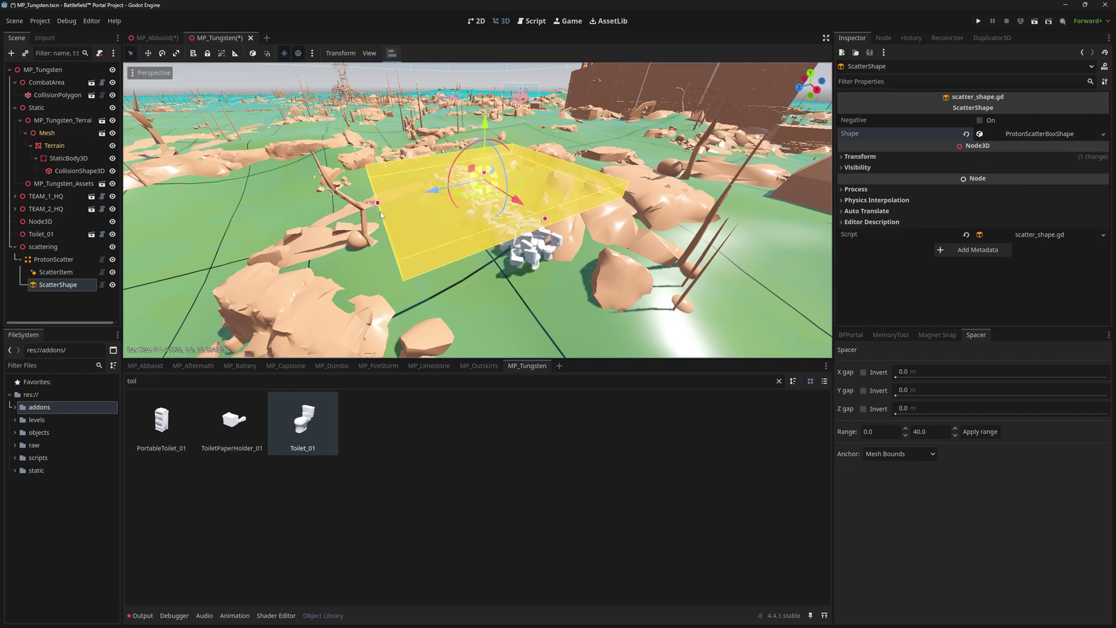
pyautogui.moveTo(378, 205); pyautogui.dragTo(325, 200, button='right')
pyautogui.moveTo(563, 167); pyautogui.dragTo(564, 140)
pyautogui.moveTo(563, 140); pyautogui.dragTo(610, 198, button='right')
# - Set ProtonScatter's Create Inside (Random) modifier to an amount of 20 with custom seed 3
pyautogui.click(68, 260)
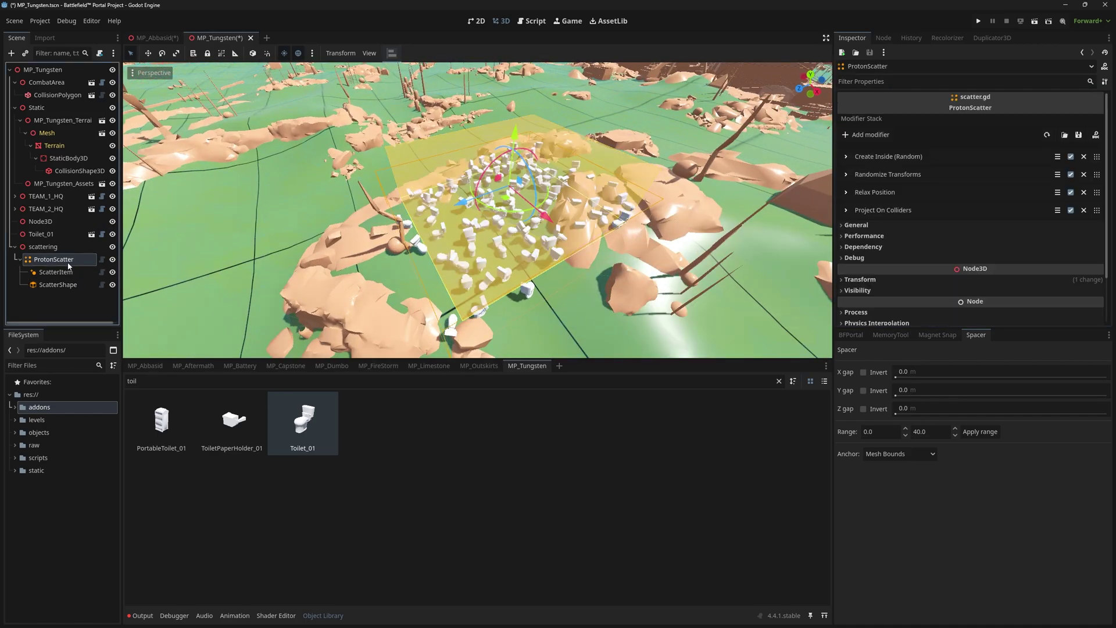
pyautogui.click(898, 162)
pyautogui.click(1045, 173)
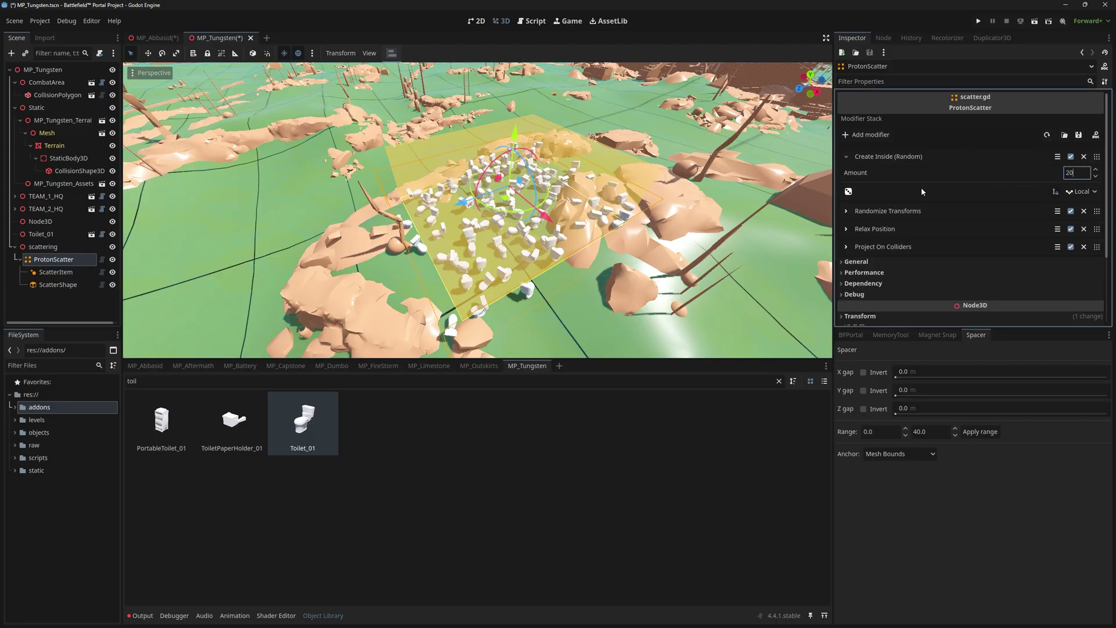
pyautogui.write('20')
pyautogui.press('Return')
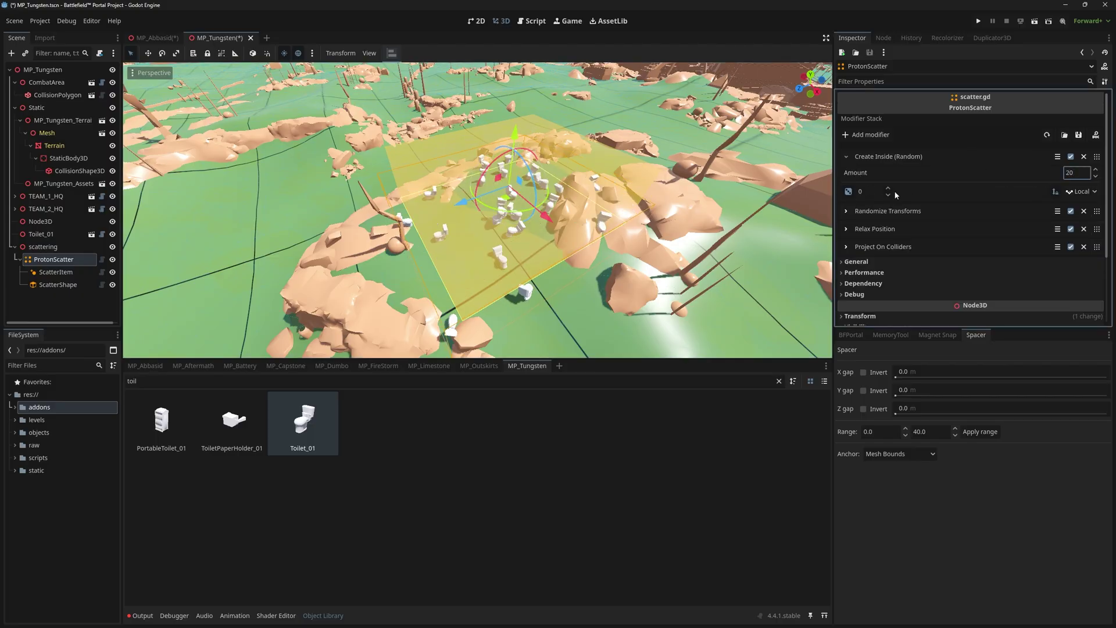
pyautogui.click(888, 187)
pyautogui.click(888, 188)
pyautogui.click(888, 187)
# - Turn off ProtonScatter's Project On Colliders modifier and delete the original Toilet_01 node
pyautogui.click(989, 247)
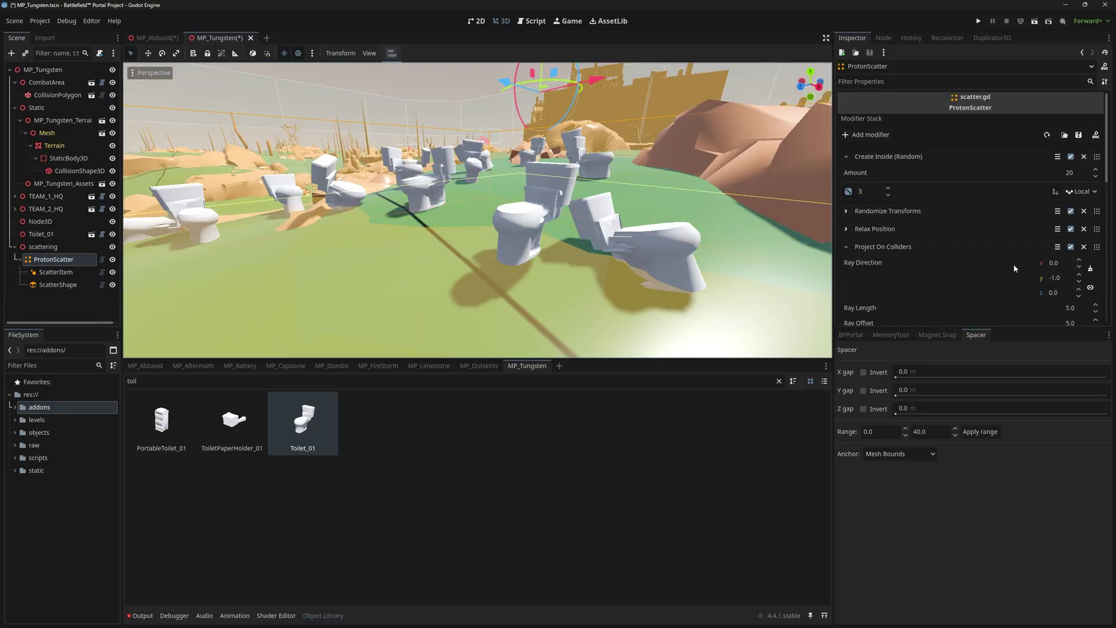
pyautogui.click(1071, 247)
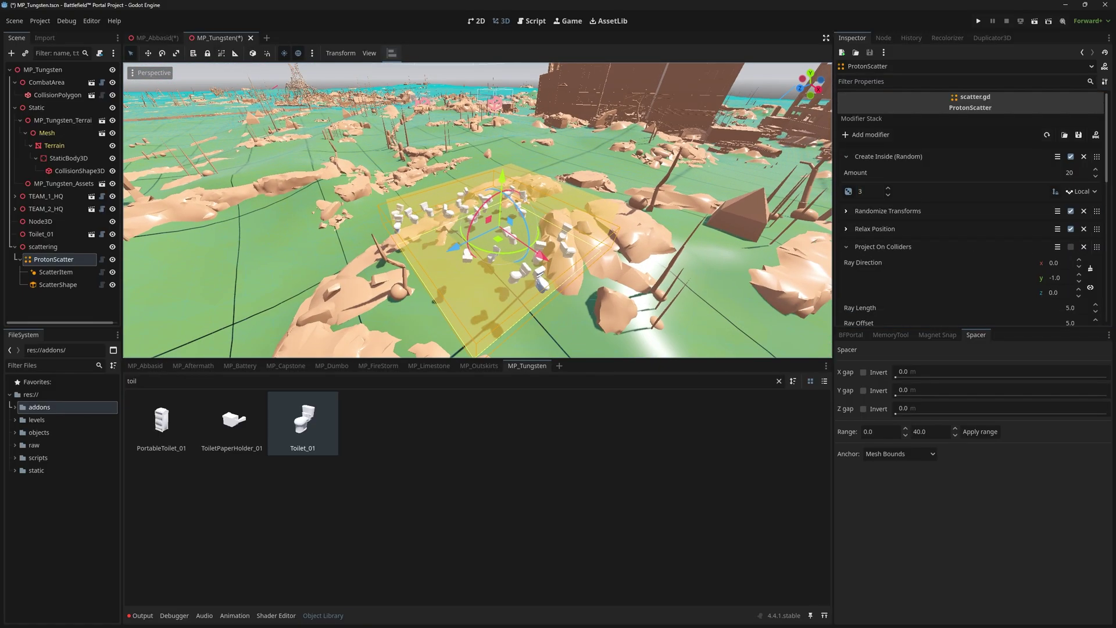
pyautogui.click(52, 234)
pyautogui.press('Delete')
pyautogui.press('Return')
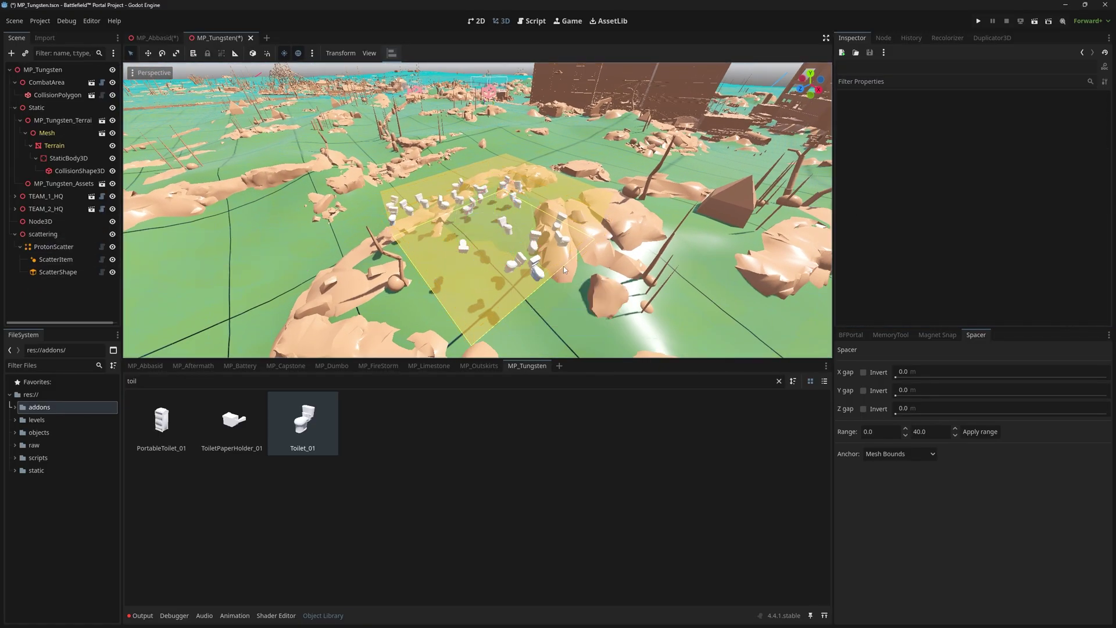
# - Turn ProtonScatter's Project On Colliders modifier back on and collapse its settings
pyautogui.click(46, 247)
pyautogui.click(1071, 247)
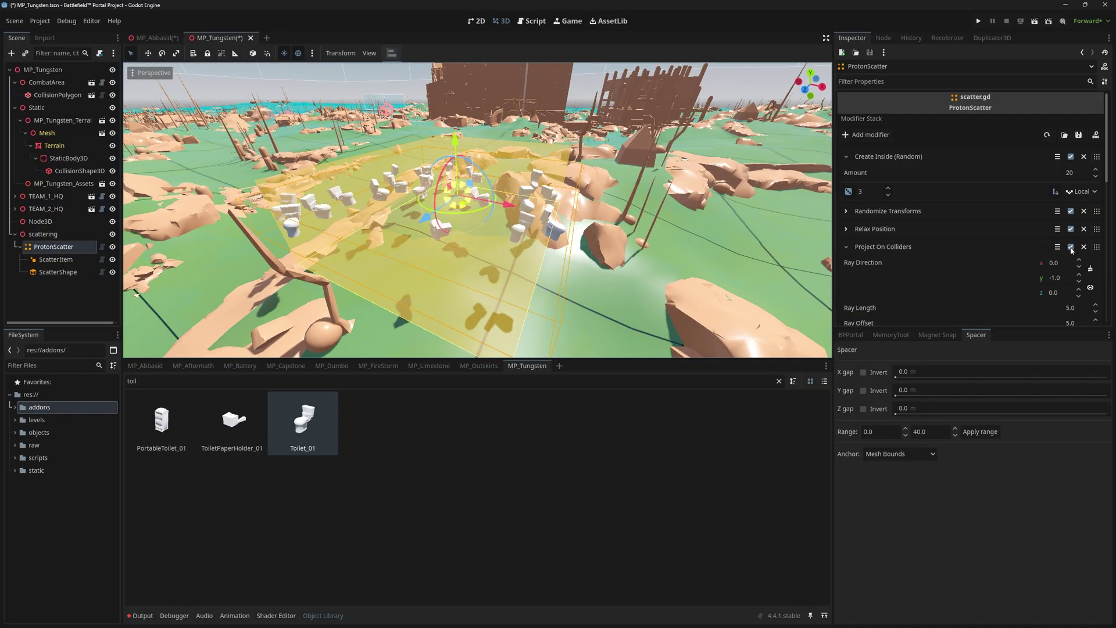
pyautogui.click(845, 247)
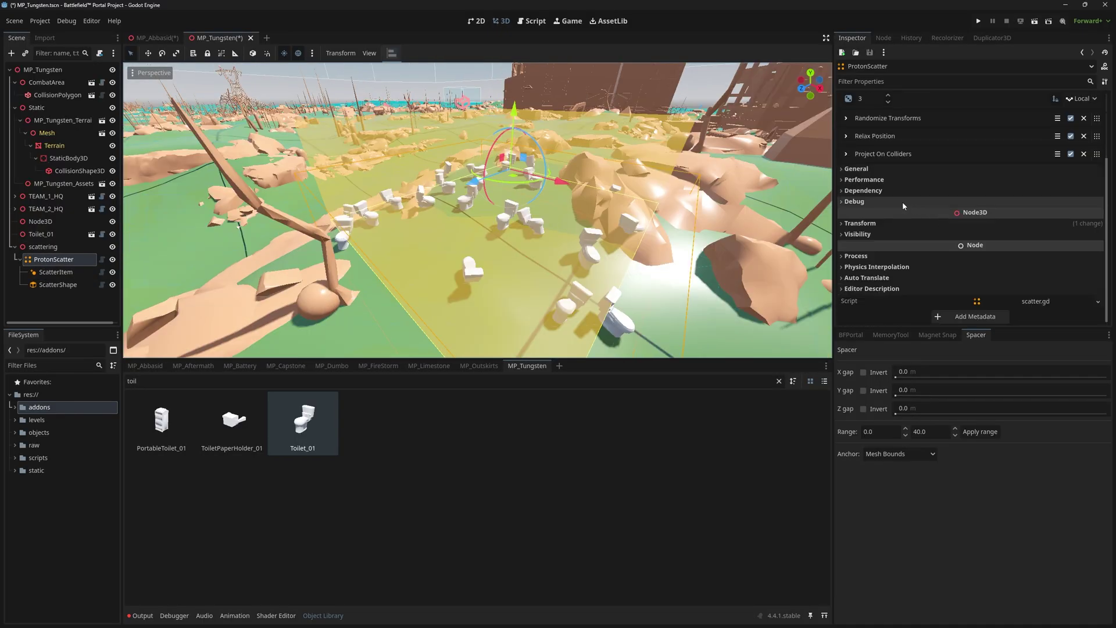
# - Enable Show Output in Tree for ProtonScatter and set its render mode to Create Copies
pyautogui.click(842, 168)
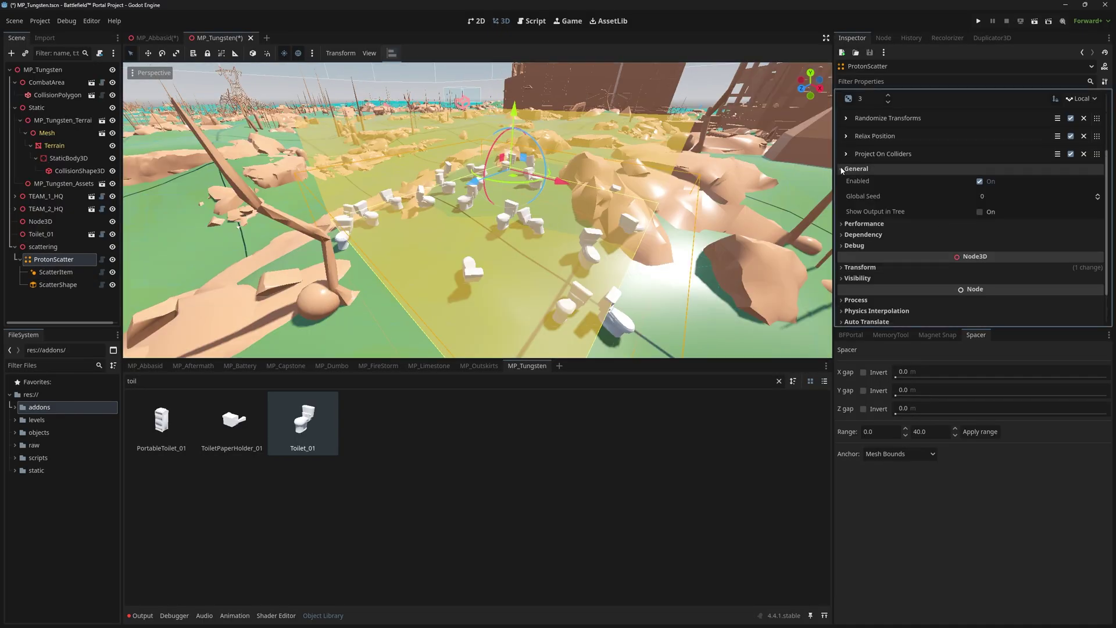
pyautogui.click(980, 212)
pyautogui.click(865, 210)
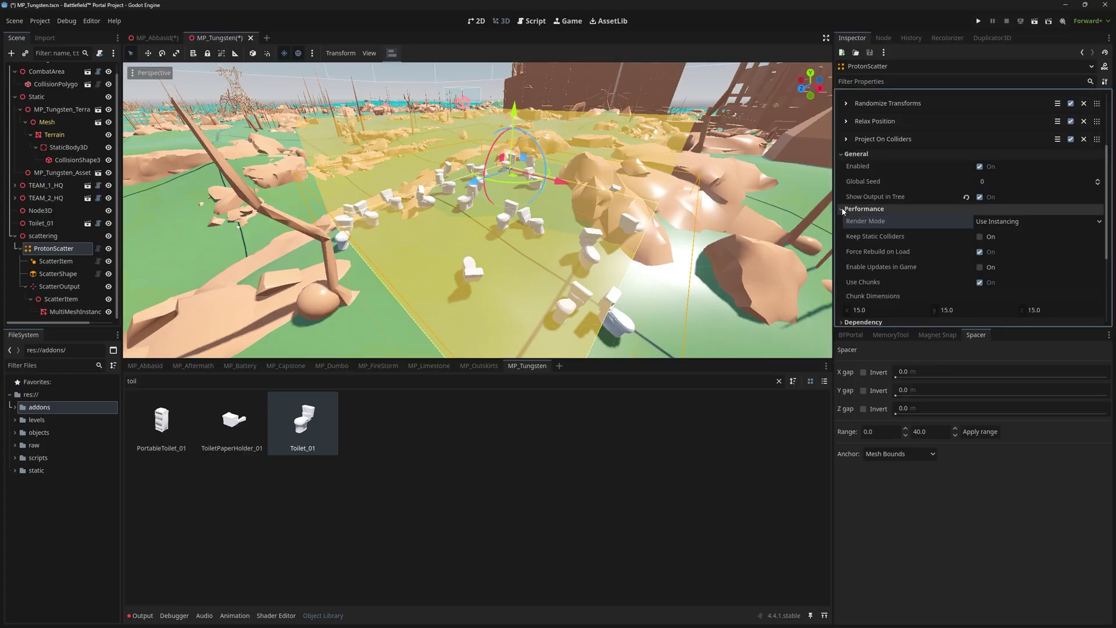
pyautogui.click(1022, 225)
pyautogui.click(1014, 242)
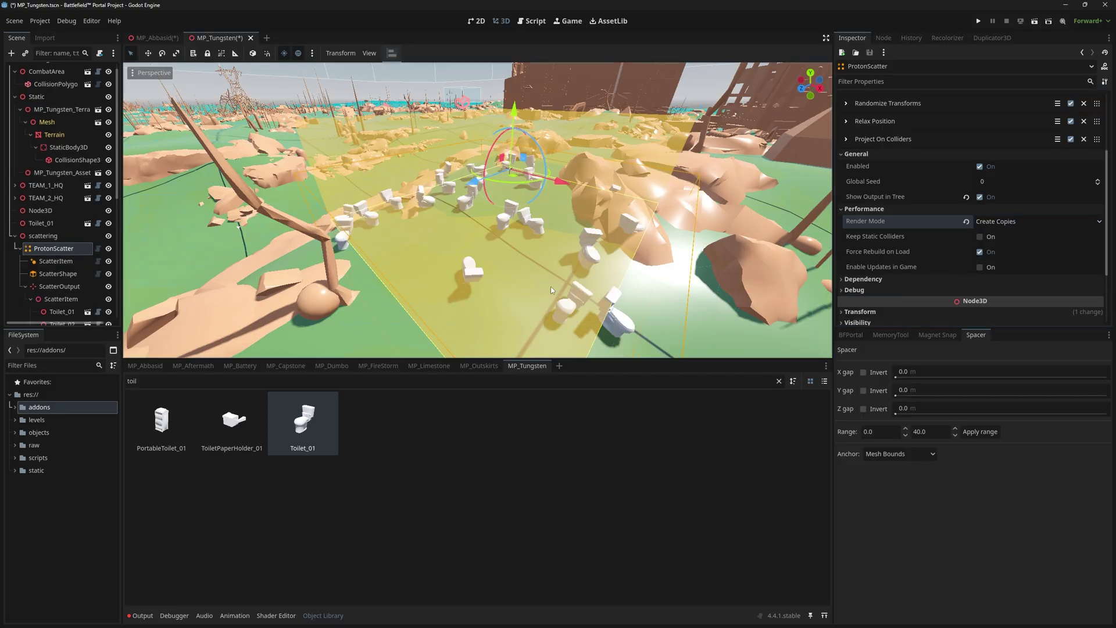
# - Move the scattered nodes Toilet_01 through Toilet_20 out of the ScatterOutput branch to directly under the scattering node
pyautogui.scroll(-4, 68, 229)
pyautogui.click(64, 187)
pyautogui.scroll(-4, 65, 192)
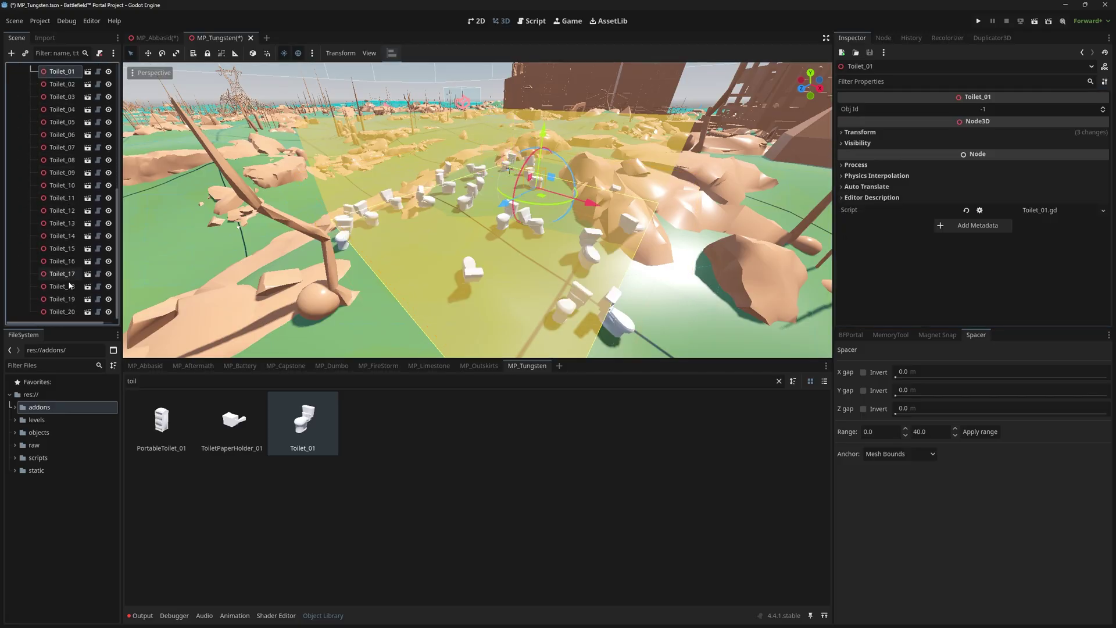
pyautogui.keyDown('shift'); pyautogui.click(62, 312); pyautogui.keyUp('shift')
pyautogui.scroll(4, 62, 260)
pyautogui.moveTo(58, 237); pyautogui.dragTo(50, 161)
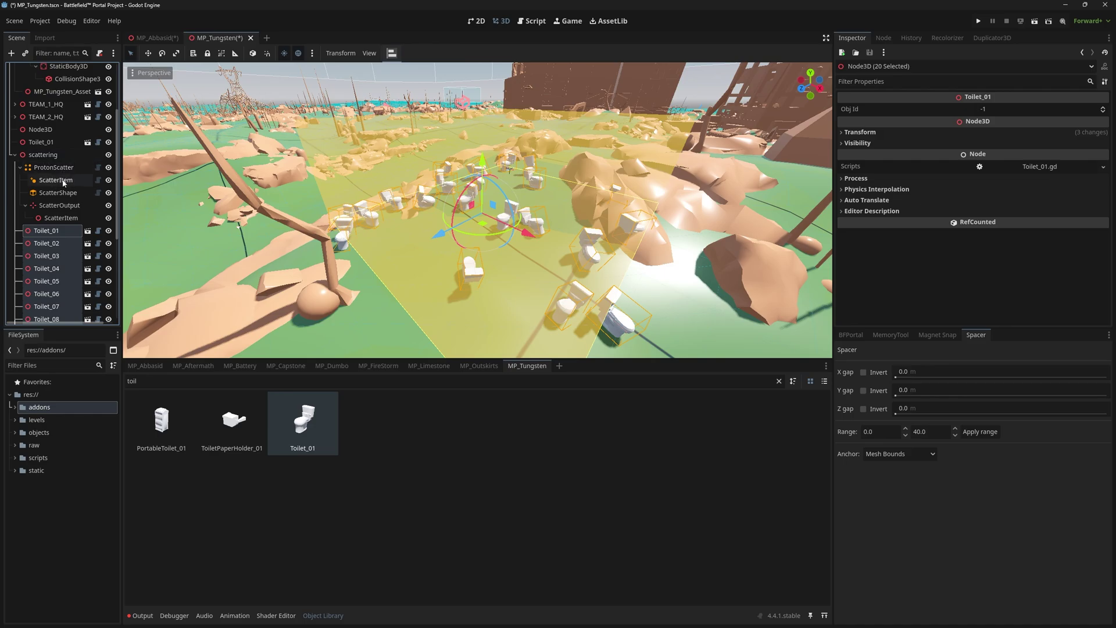
# - Delete the ProtonScatter node together with its children
pyautogui.click(57, 168)
pyautogui.press('Delete')
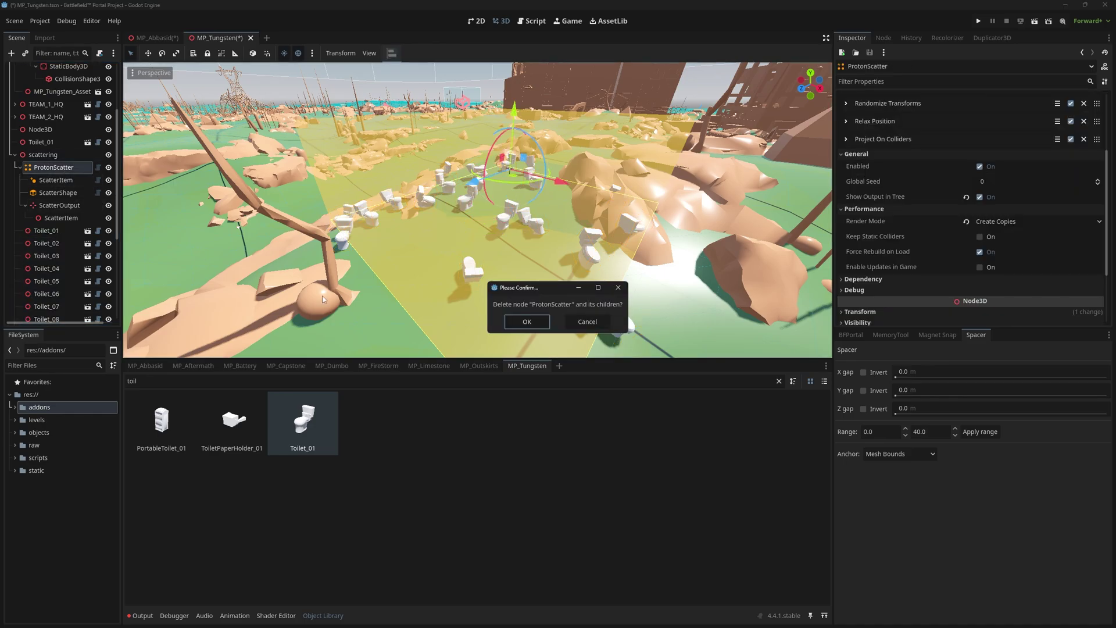
pyautogui.click(526, 321)
pyautogui.click(46, 180)
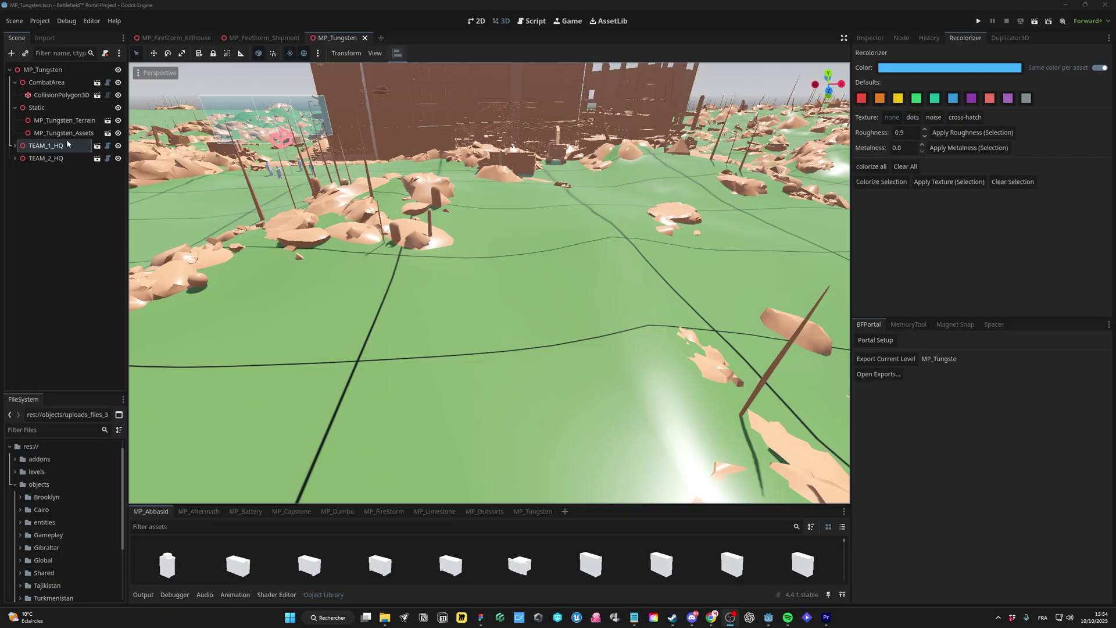
# - Add an AssetPlacerWithPhysics node, move it directly under the MP_Tungsten root, and collapse the TEAM_1_HQ branch
pyautogui.click(12, 53)
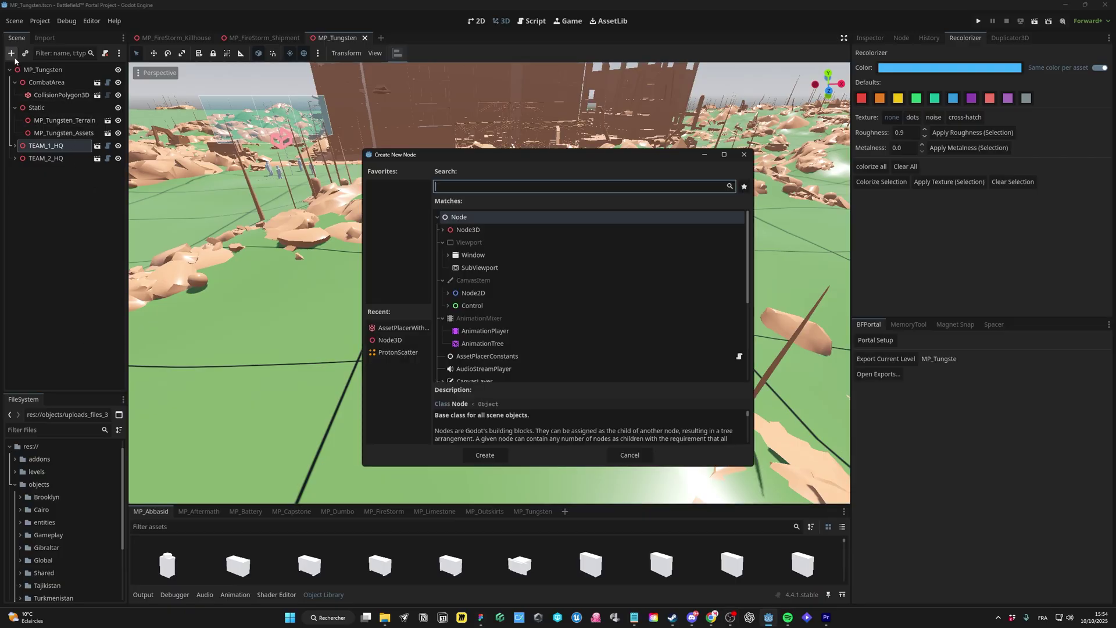
pyautogui.write('asset')
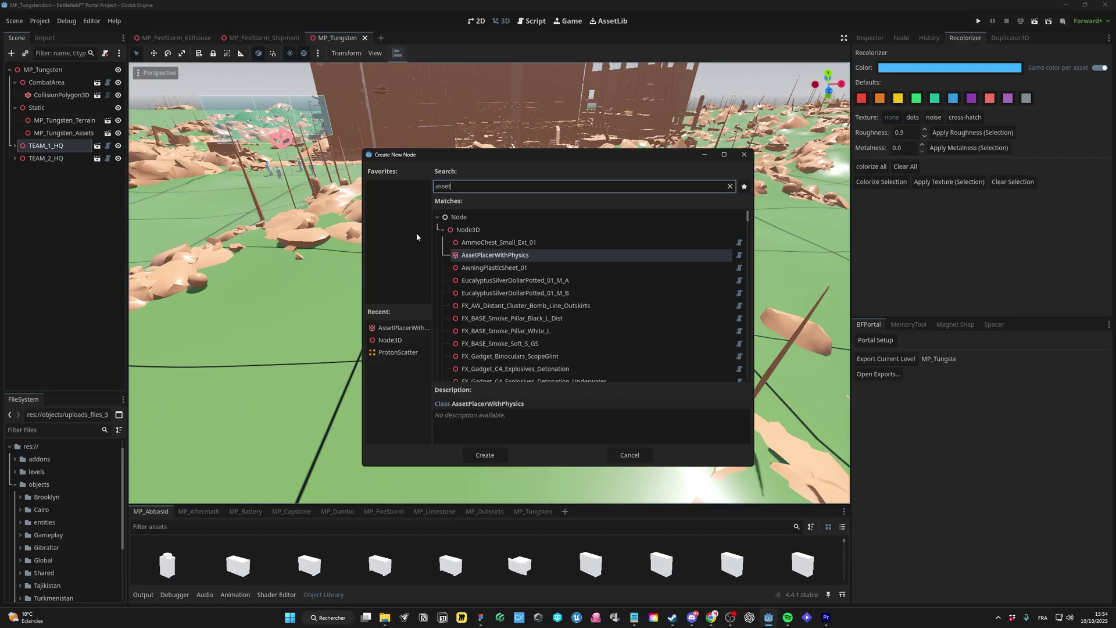
pyautogui.click(485, 455)
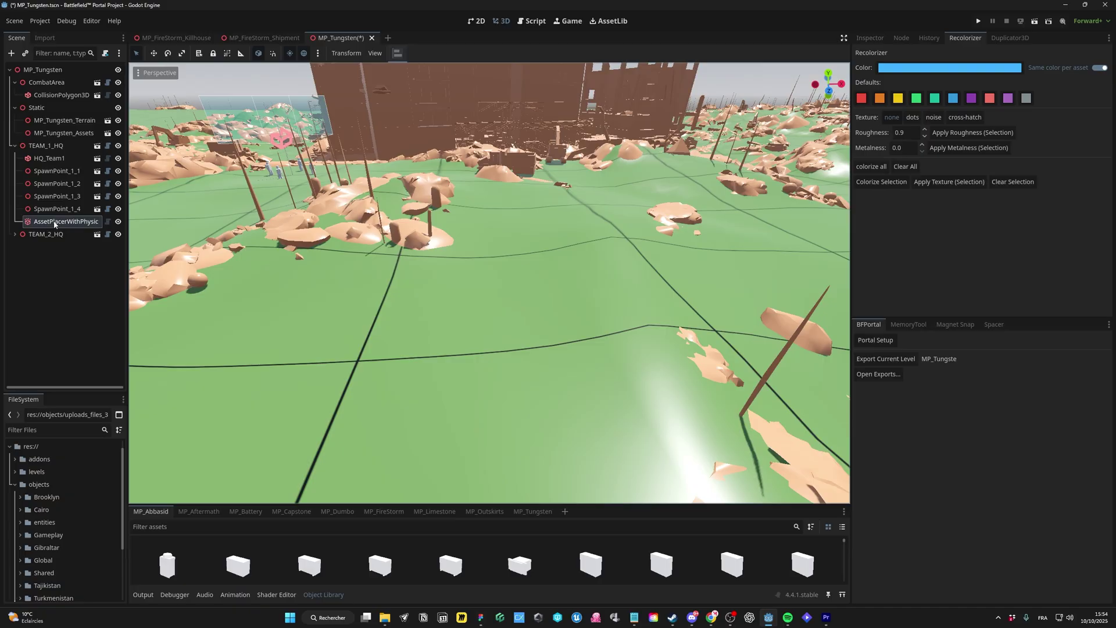
pyautogui.moveTo(54, 225); pyautogui.dragTo(37, 245)
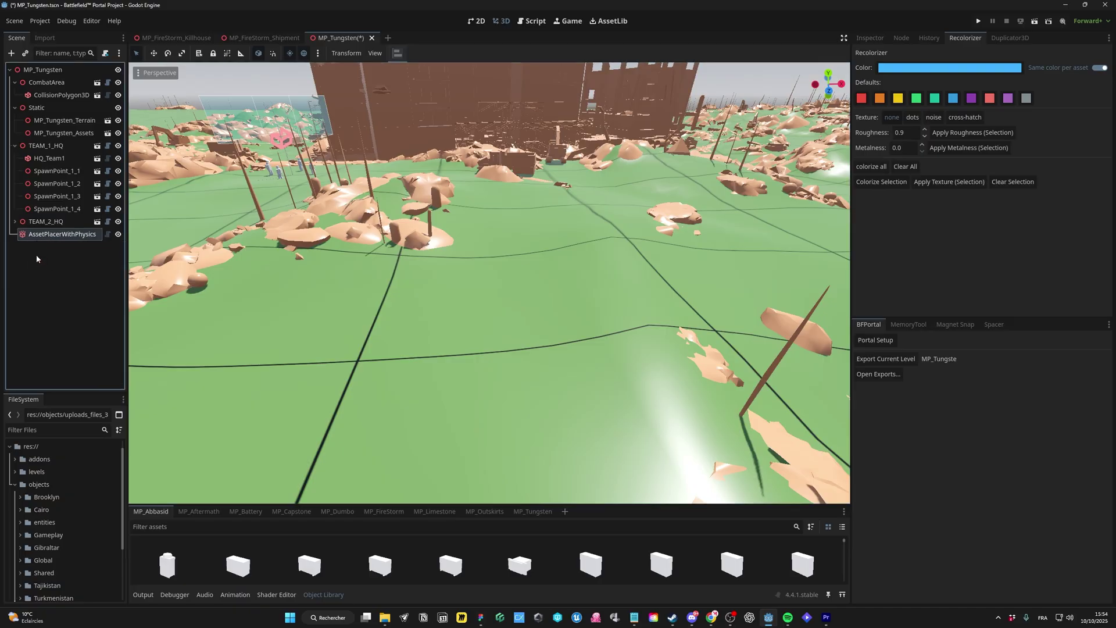
pyautogui.click(15, 145)
pyautogui.click(15, 108)
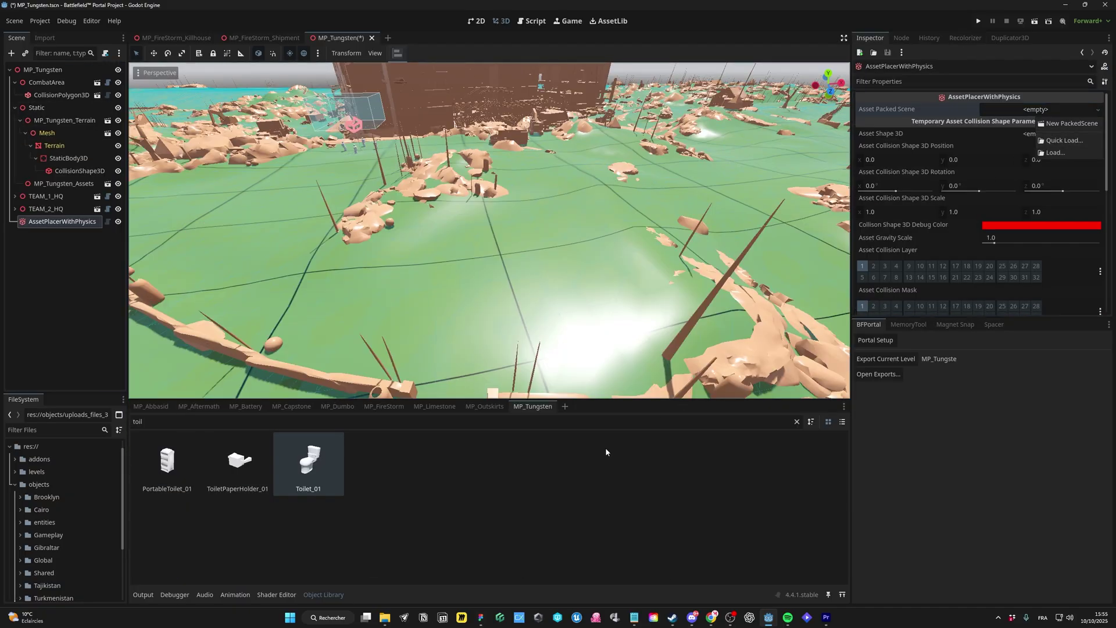
# - Assign Toilet_01 as the AssetPlacerWithPhysics node's packed scene and give it a new BoxShape3D as asset shape
pyautogui.moveTo(605, 447); pyautogui.dragTo(1038, 110)
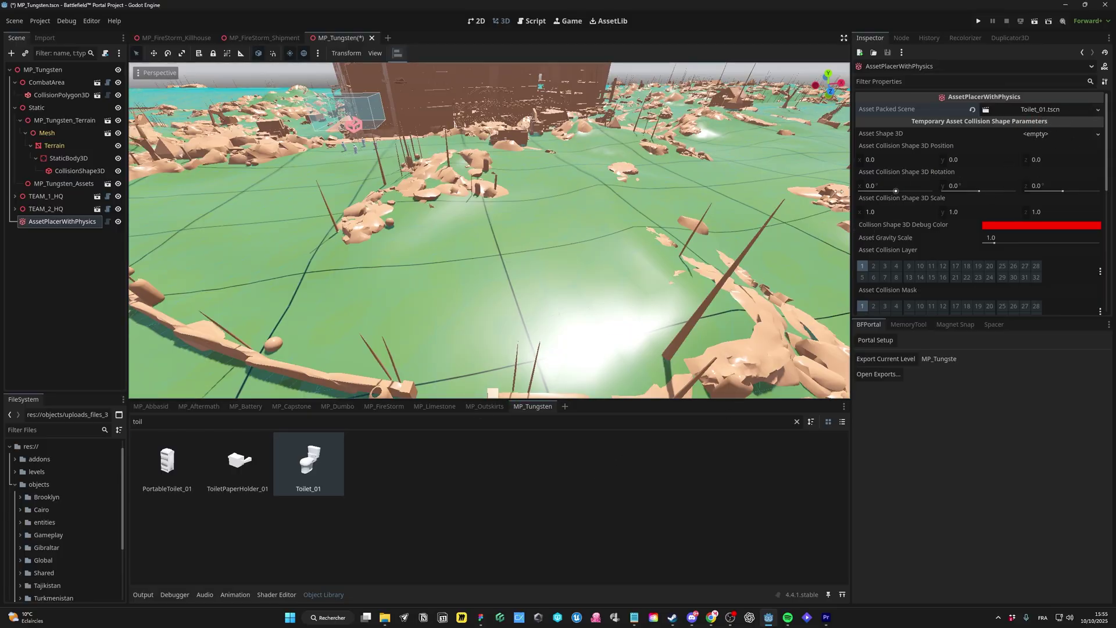
pyautogui.doubleClick(62, 221)
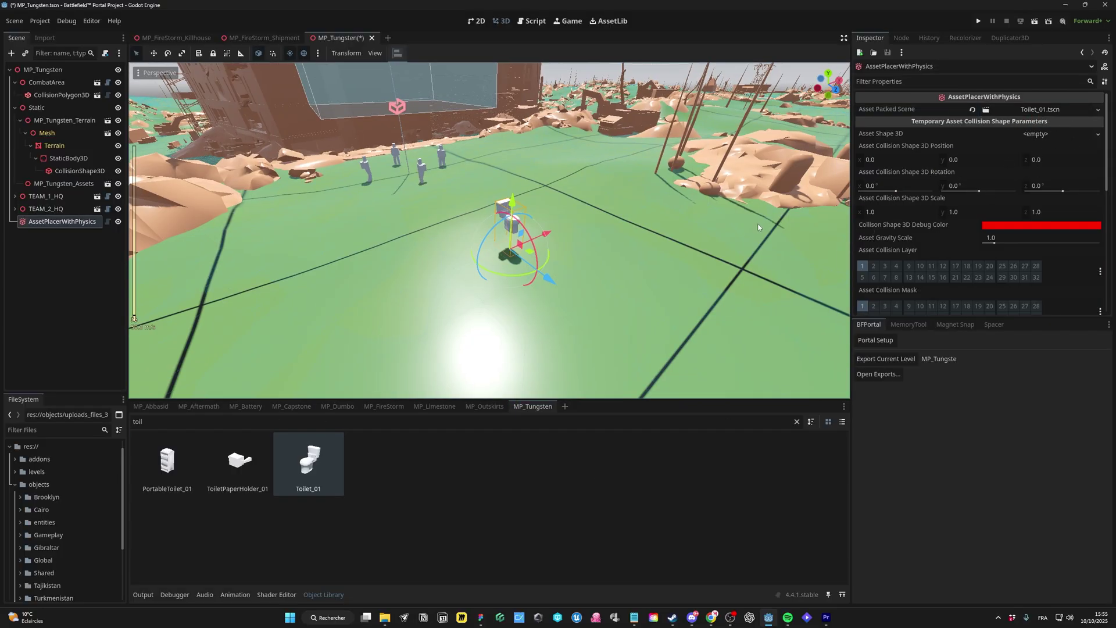
pyautogui.click(1097, 133)
pyautogui.click(1051, 174)
# - Switch the viewport to Display Lighting and hide Terrain, MP_Tungsten_Terrain and MP_Tungsten_Assets around the toilet preview
pyautogui.moveTo(582, 232); pyautogui.dragTo(511, 191, button='right')
pyautogui.press('w')
pyautogui.scroll(-3, 511, 192)
pyautogui.click(156, 73)
pyautogui.click(167, 272)
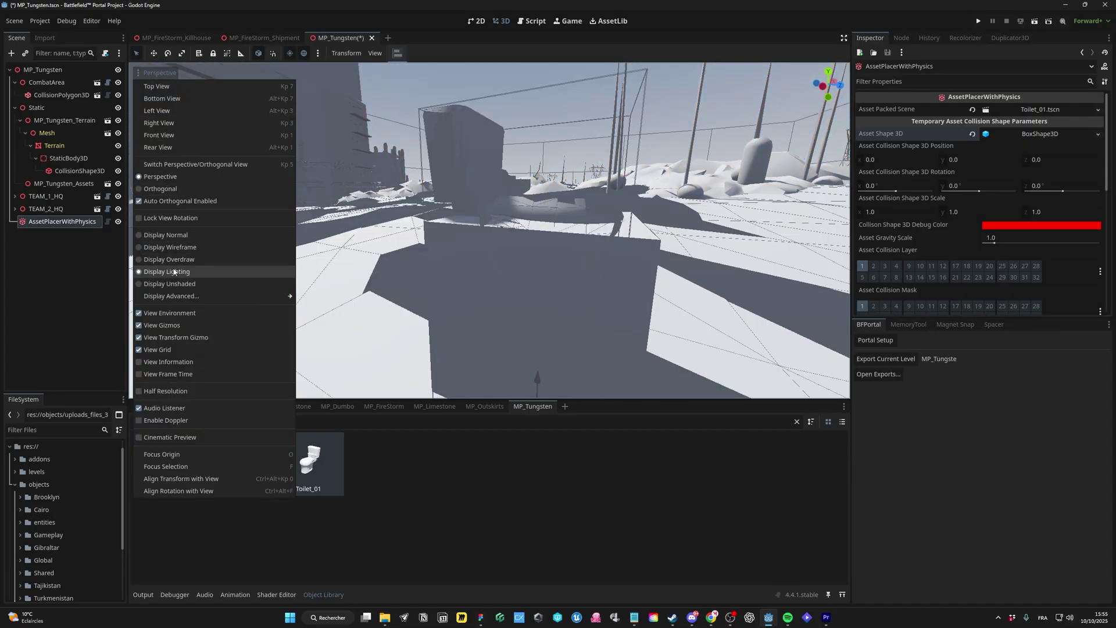
pyautogui.click(683, 226)
pyautogui.scroll(-4, 683, 226)
pyautogui.moveTo(683, 226); pyautogui.dragTo(645, 233, button='middle')
pyautogui.click(118, 146)
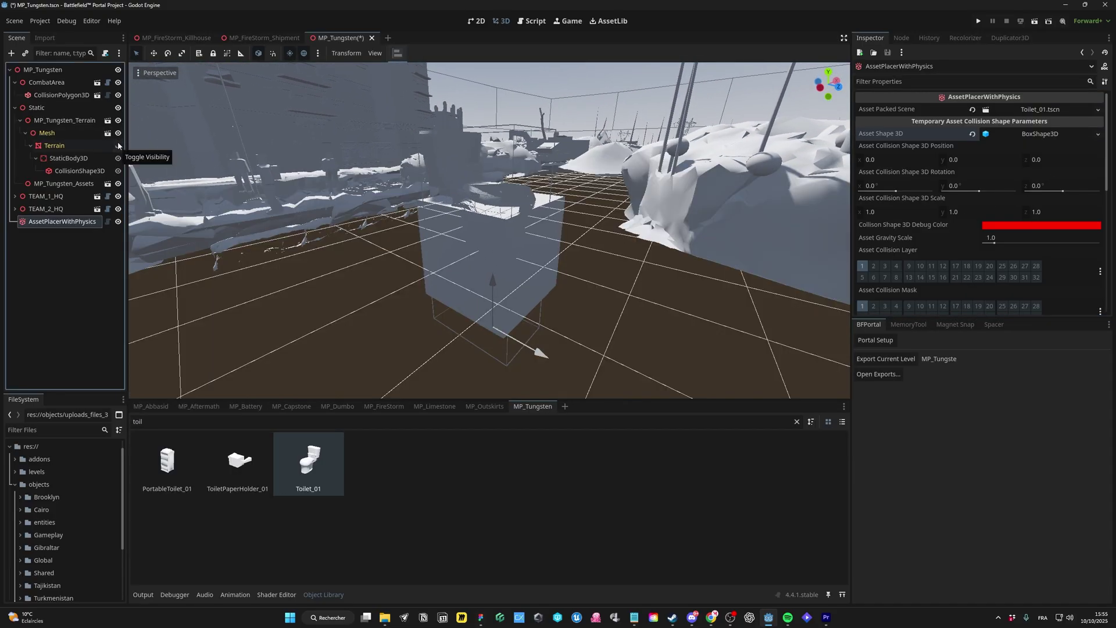
pyautogui.click(118, 120)
pyautogui.click(118, 184)
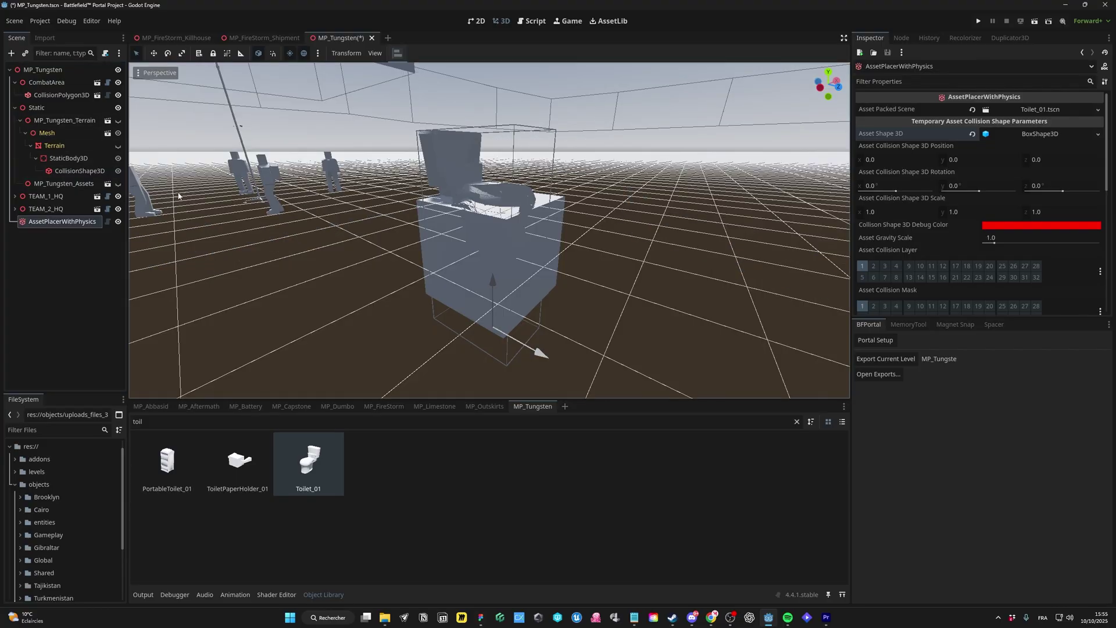
# - Fit the asset collision box to the toilet by adjusting its X and Y scale and its Y position
pyautogui.moveTo(864, 214); pyautogui.dragTo(837, 214)
pyautogui.moveTo(949, 212); pyautogui.dragTo(945, 213)
pyautogui.moveTo(946, 160); pyautogui.dragTo(948, 160)
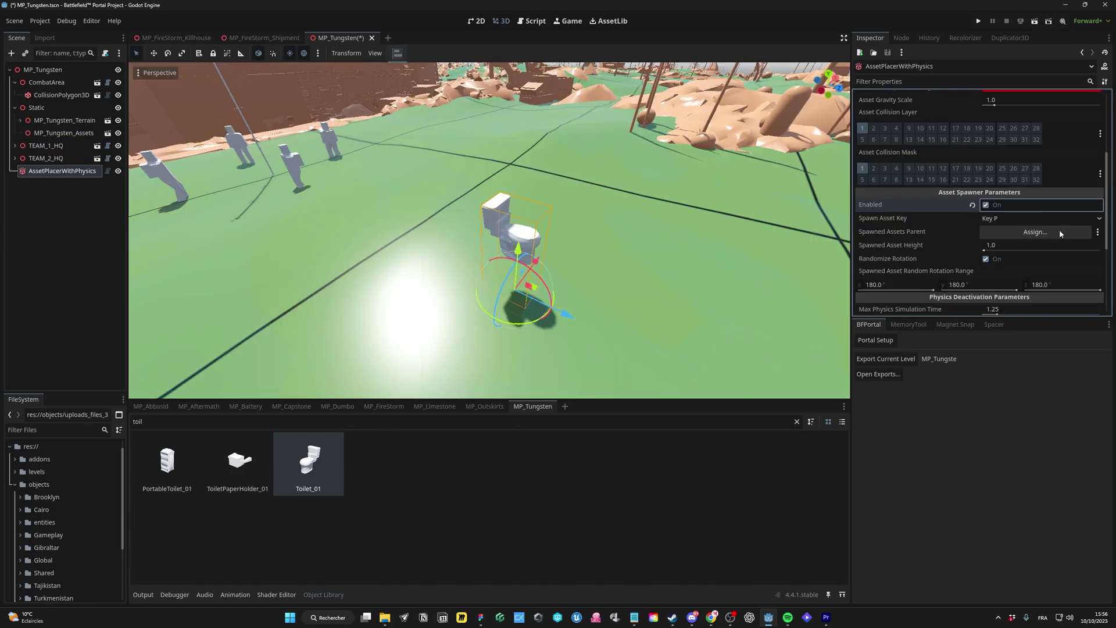
# - Assign MP_Tungsten as the Spawned Assets Parent and enable the asset spawner
pyautogui.click(1054, 232)
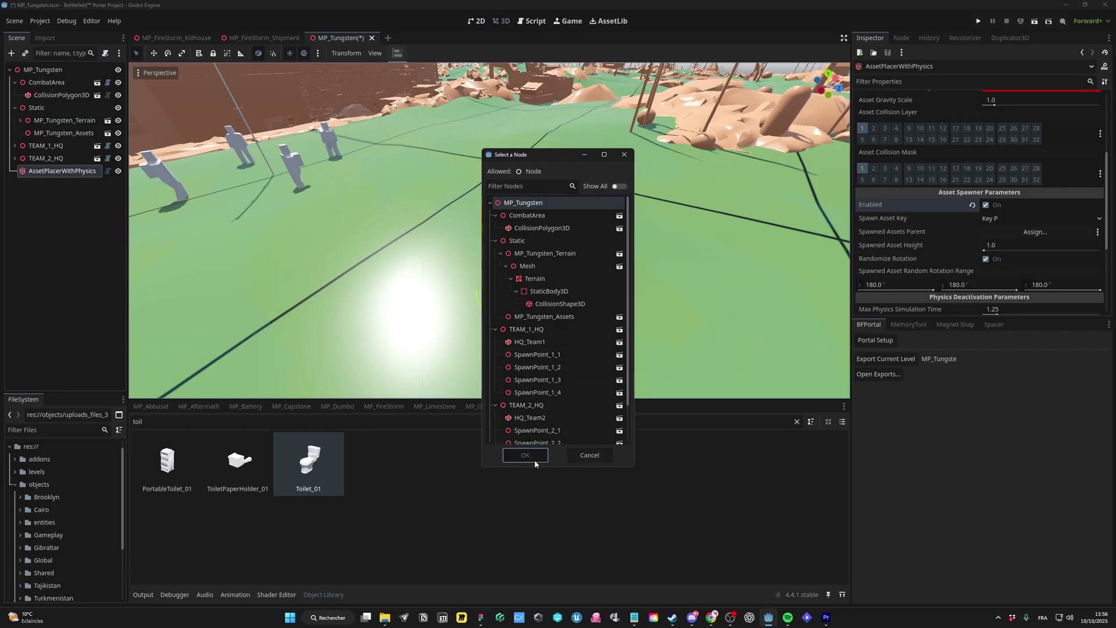
pyautogui.click(535, 461)
pyautogui.scroll(-2, 927, 251)
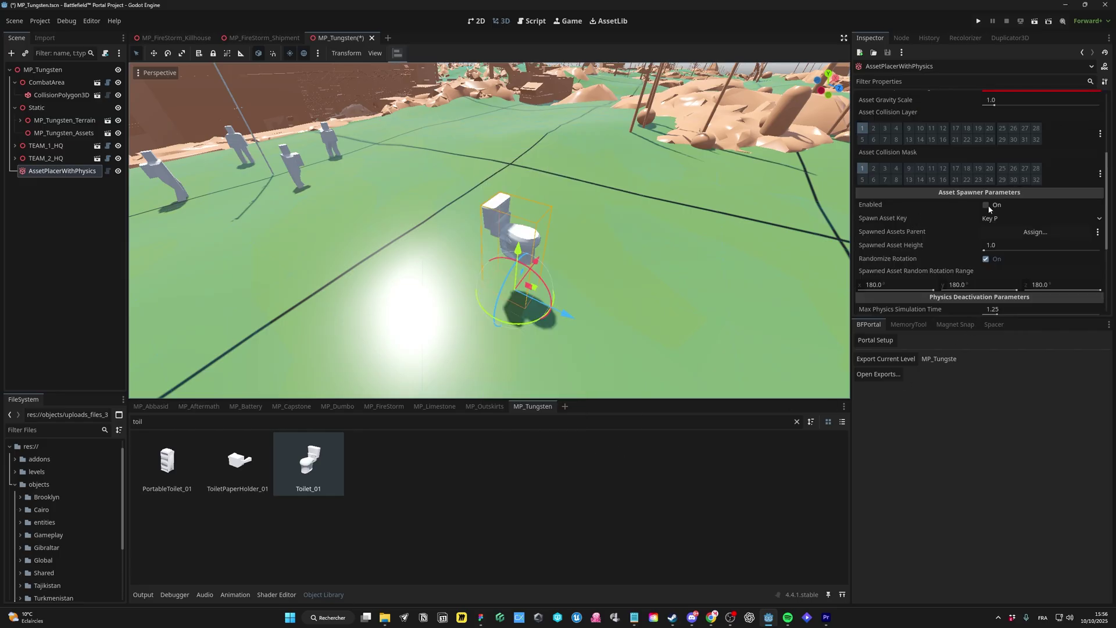
pyautogui.click(986, 205)
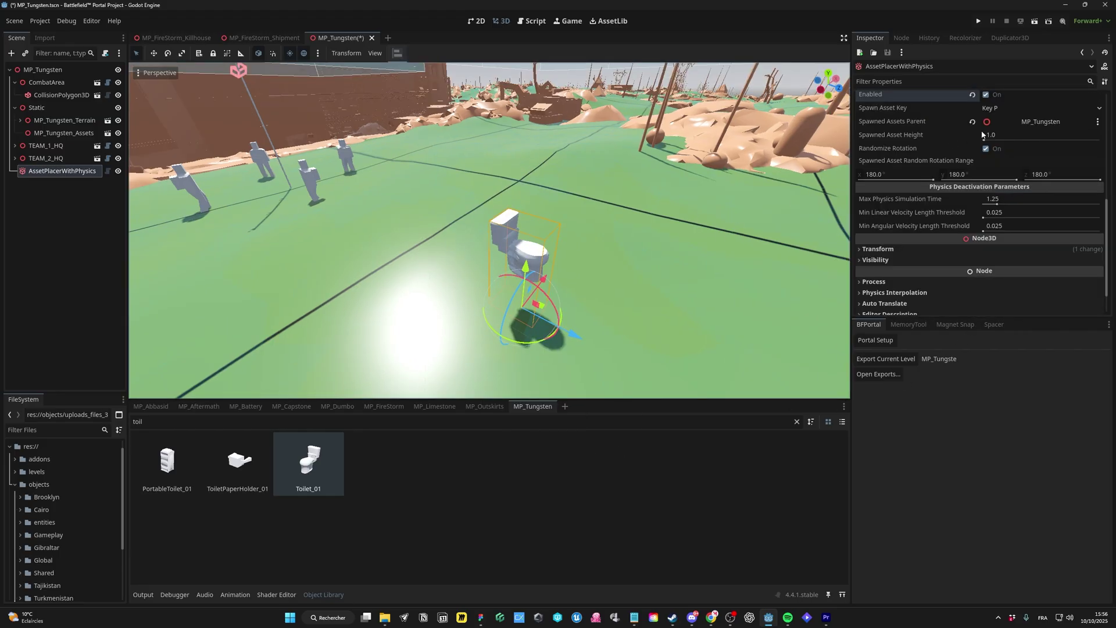
# - Set the Spawned Asset Height to 4.7 and the Max Physics Simulation Time to 6.45
pyautogui.moveTo(985, 140); pyautogui.dragTo(988, 141)
pyautogui.moveTo(697, 232); pyautogui.dragTo(698, 192, button='right')
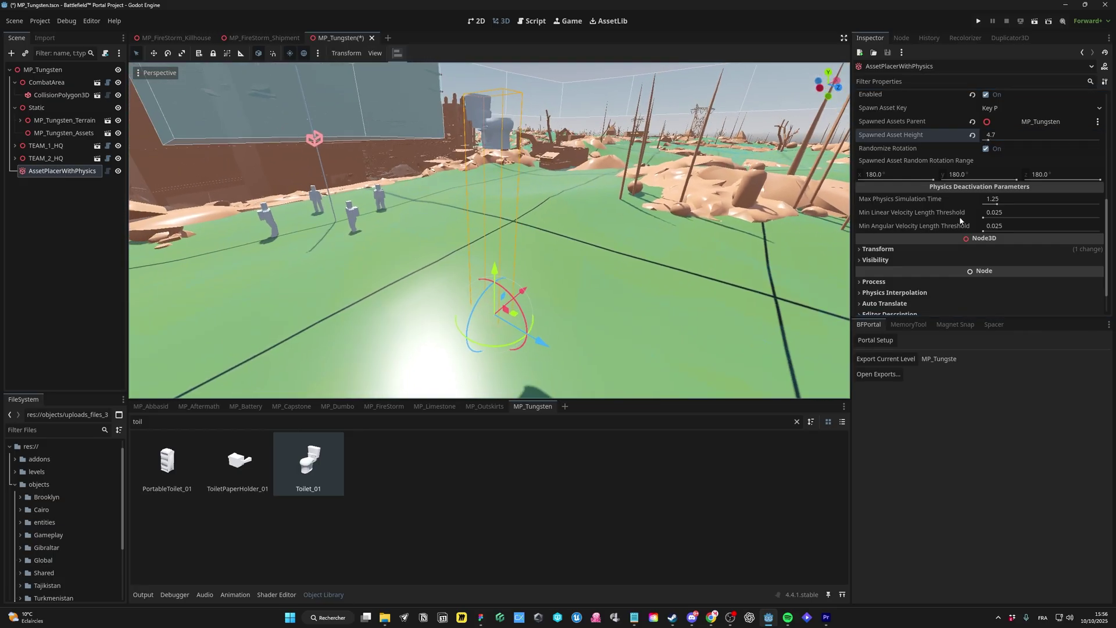
pyautogui.moveTo(998, 205); pyautogui.dragTo(1020, 204)
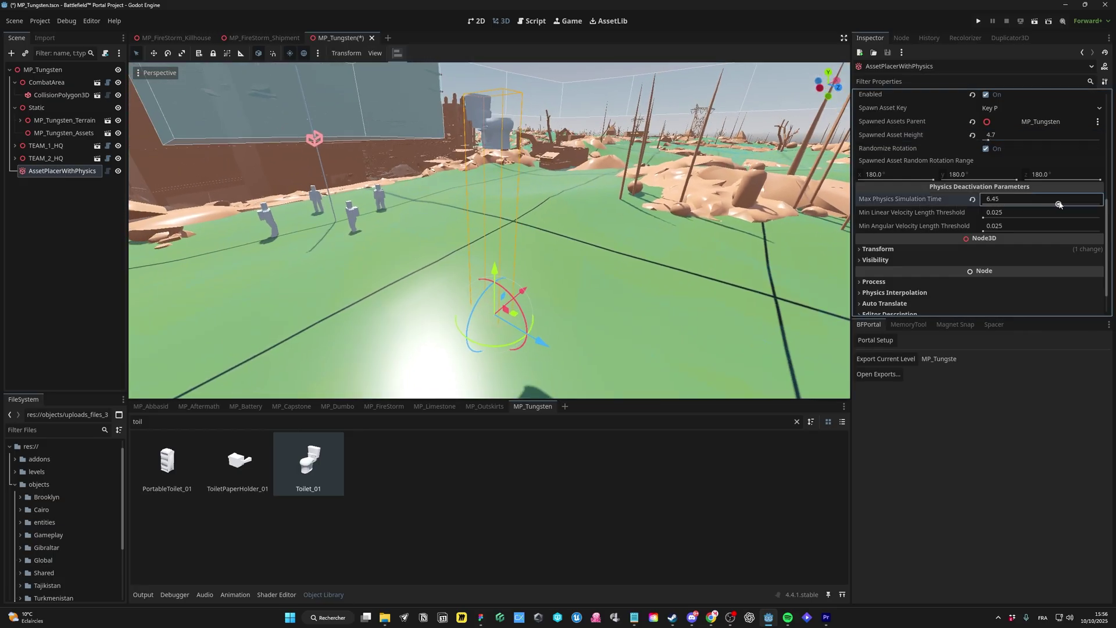
pyautogui.moveTo(797, 235); pyautogui.dragTo(760, 249, button='right')
pyautogui.press('s')
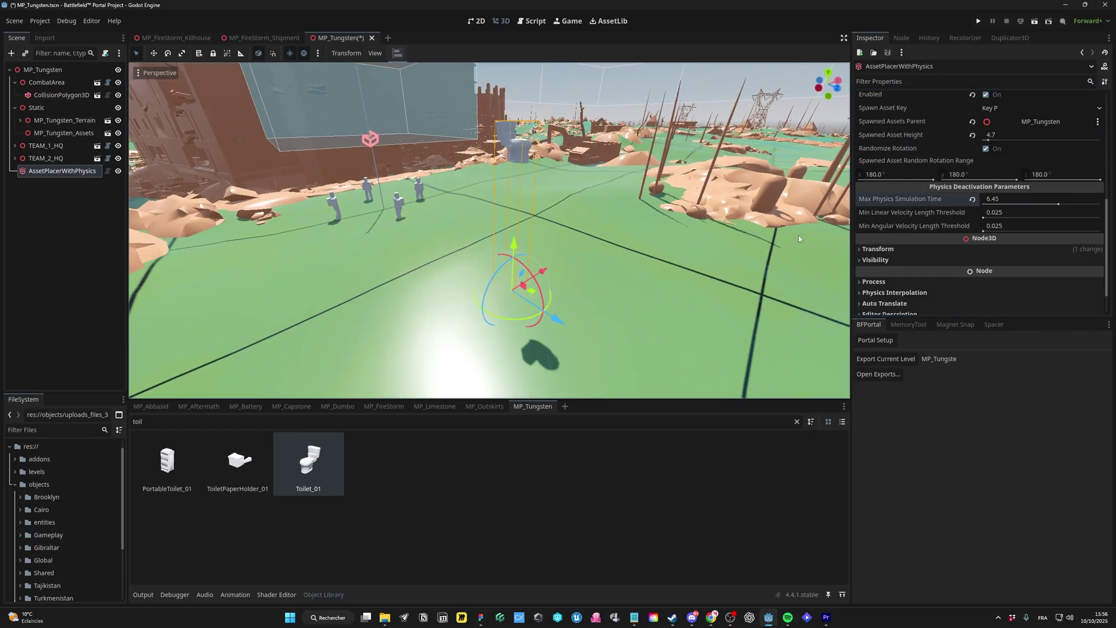
pyautogui.scroll(3, 977, 230)
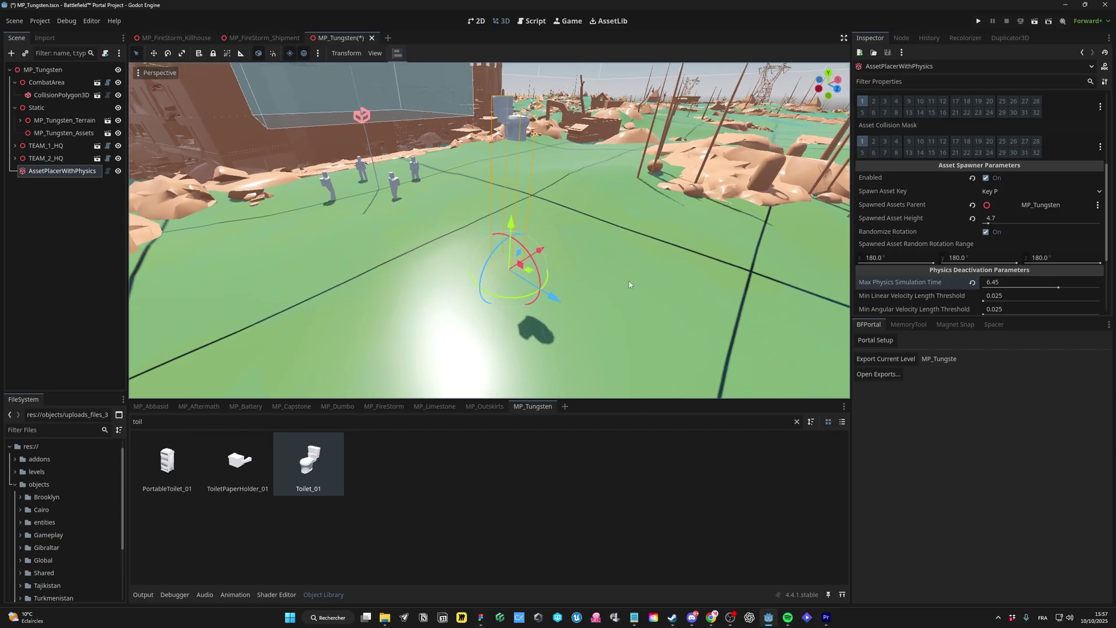
# - Spawn a cluster of physics-dropped toilets on the green terrain around the asset placer
pyautogui.press('p')
pyautogui.press('p')
pyautogui.press('p')
pyautogui.press('p')
pyautogui.press('p')
pyautogui.press('p')
pyautogui.press('p')
pyautogui.press('p')
pyautogui.press('p')
pyautogui.press('p')
pyautogui.press('p')
pyautogui.press('p')
pyautogui.press('p')
pyautogui.press('p')
pyautogui.press('p')
pyautogui.press('p')
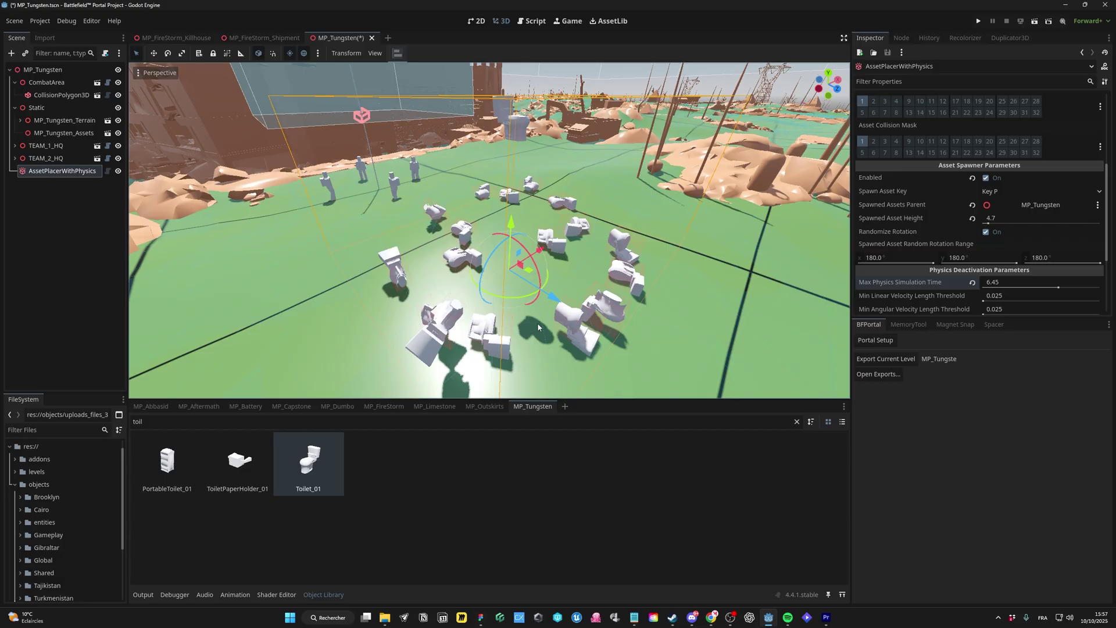
# - Enlarge the 3D viewport and delete the AssetPlacerWithPhysics node, keeping the spawned toilets
pyautogui.moveTo(537, 323); pyautogui.dragTo(541, 340, button='right')
pyautogui.moveTo(602, 399); pyautogui.dragTo(603, 435)
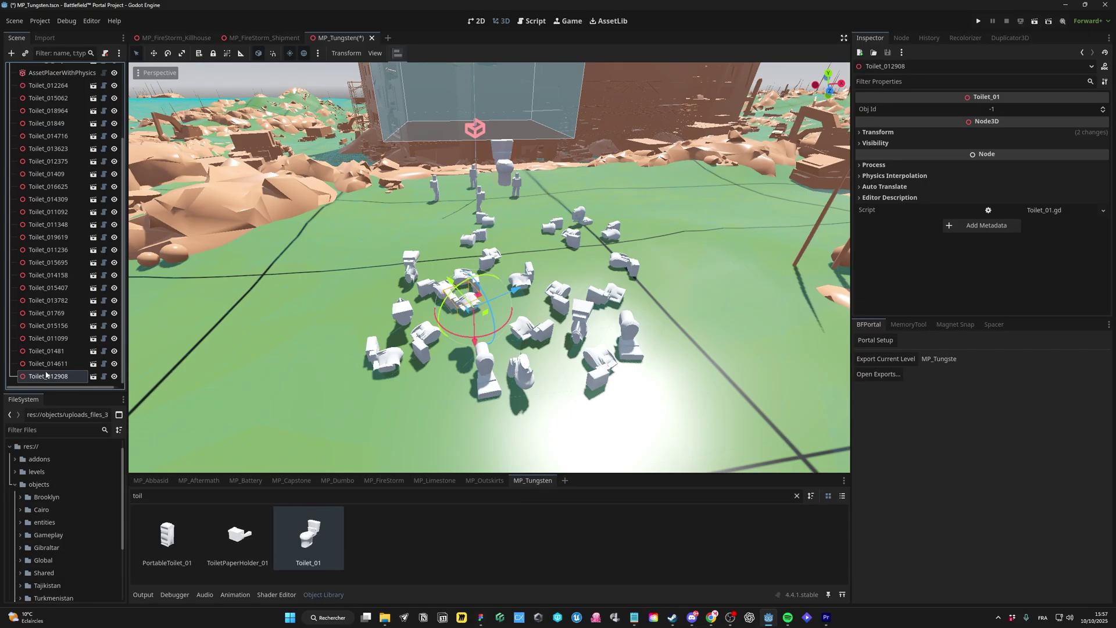
pyautogui.scroll(3, 47, 325)
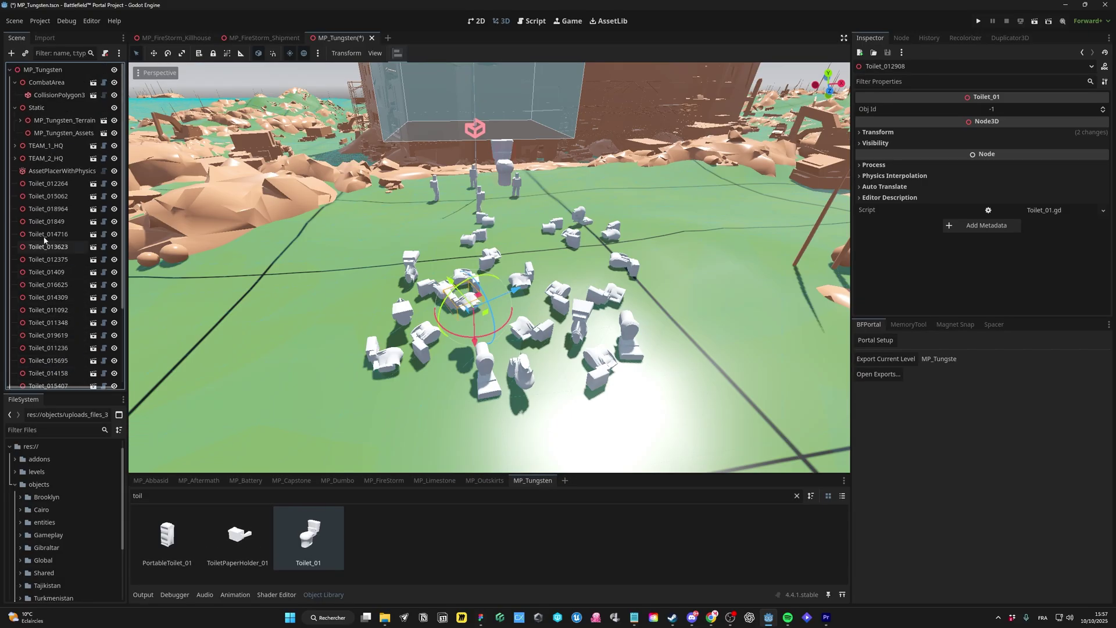
pyautogui.click(59, 171)
pyautogui.press('Delete')
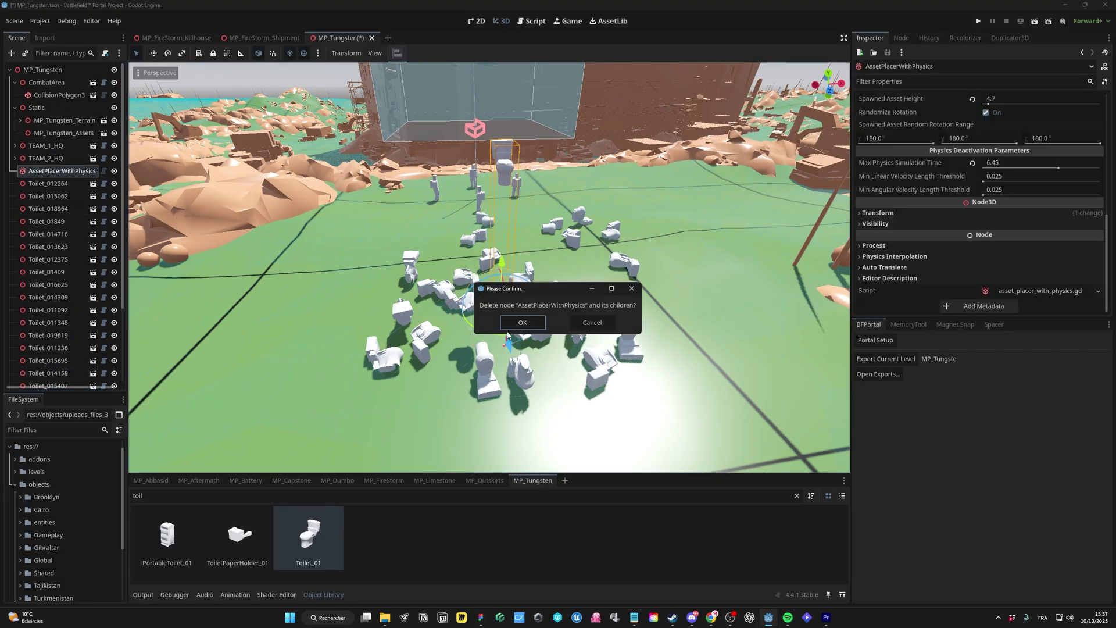
pyautogui.click(528, 325)
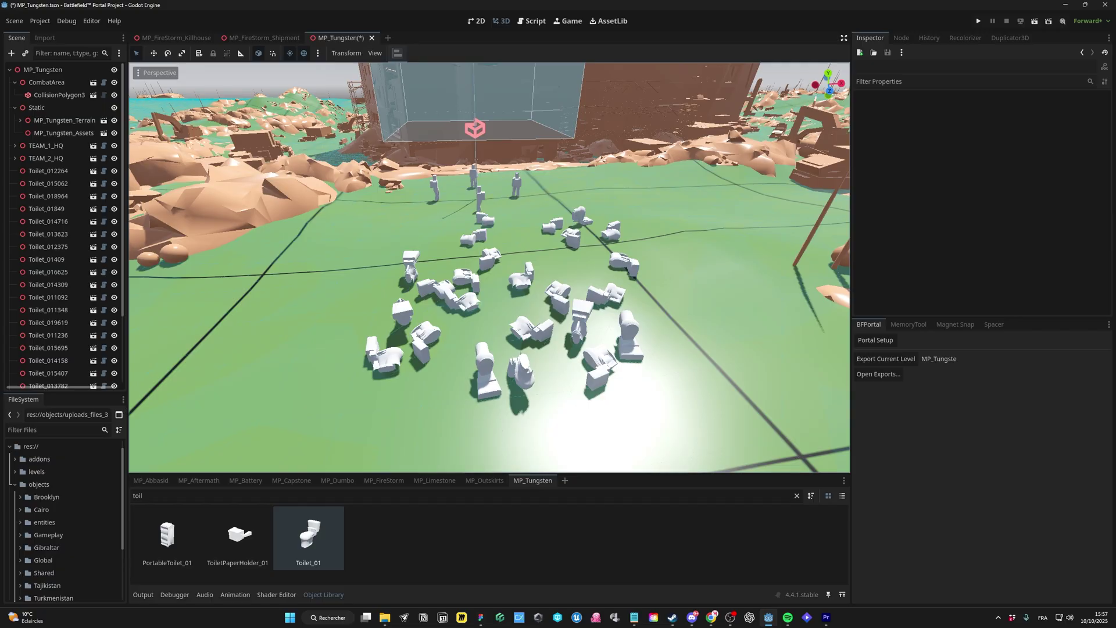